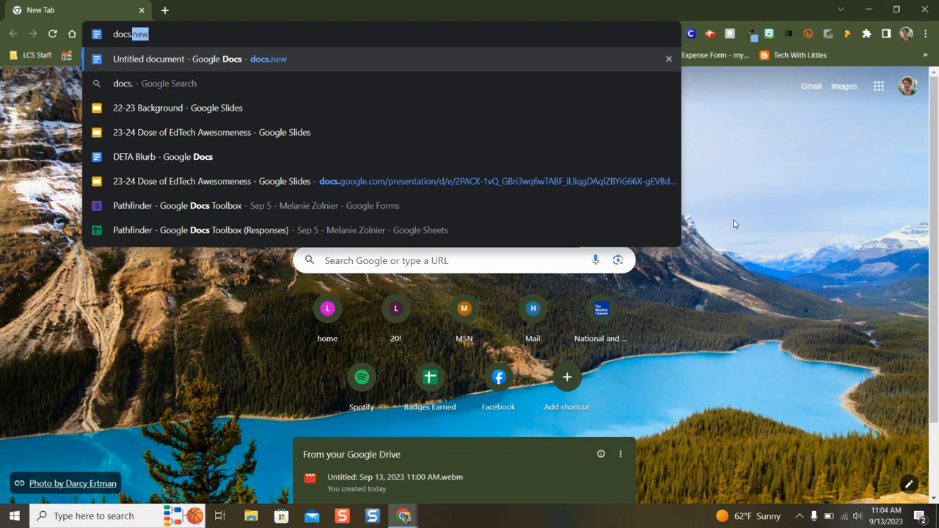
- Create a new blank document and title it "Building Block of Awesomeness"
key("Return")
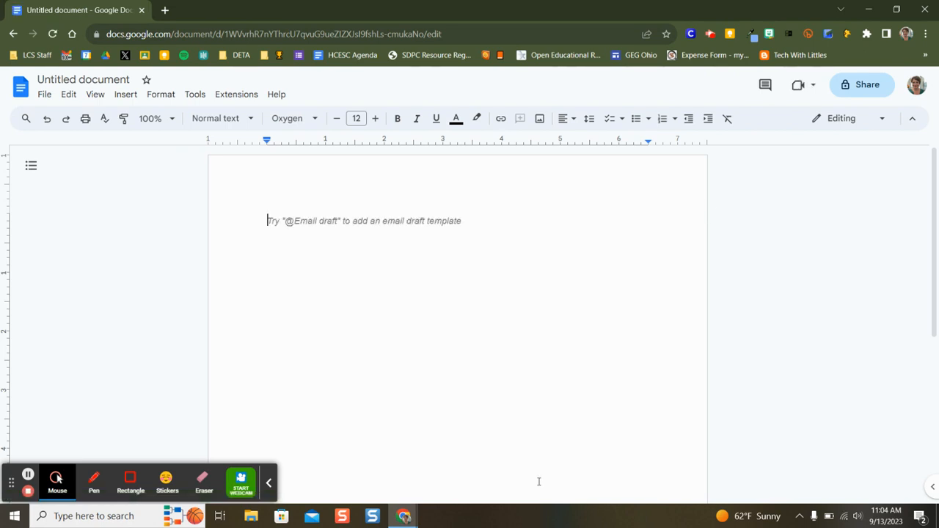
left_click(269, 483)
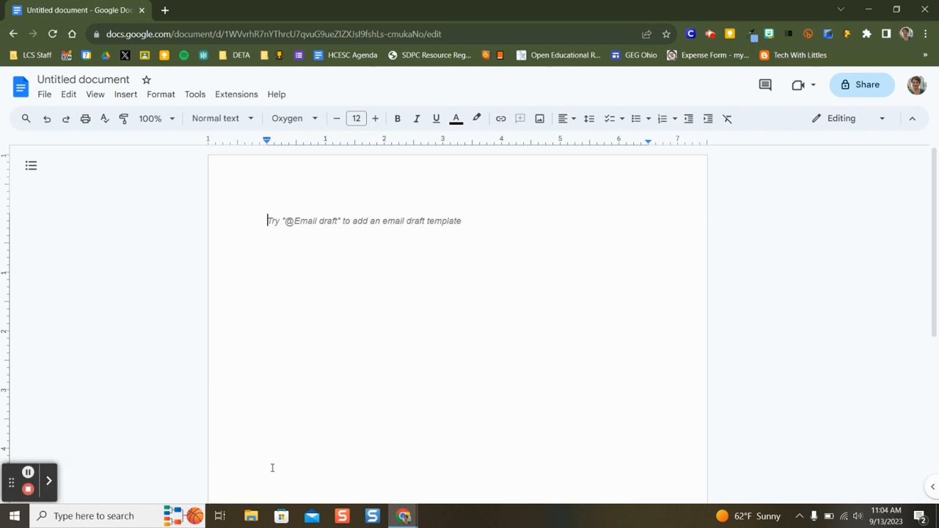
left_click(103, 76)
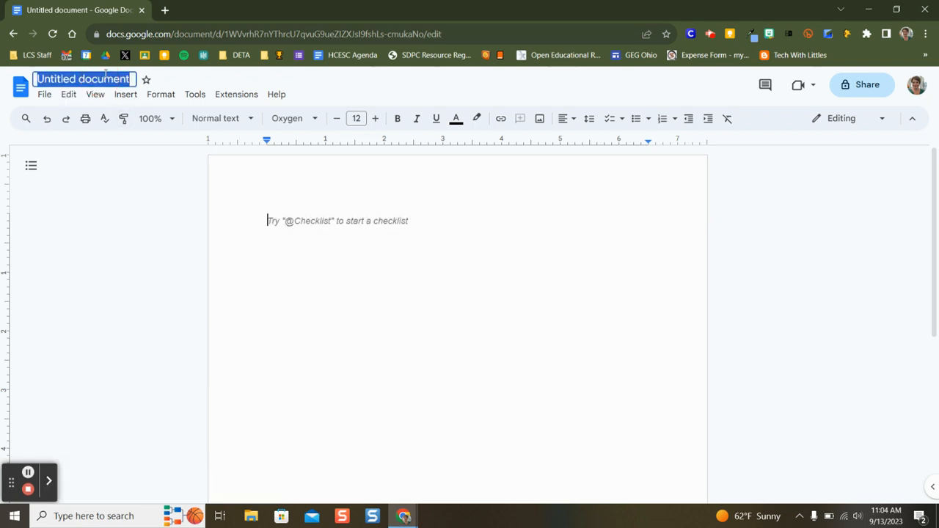
type("Building Bloc")
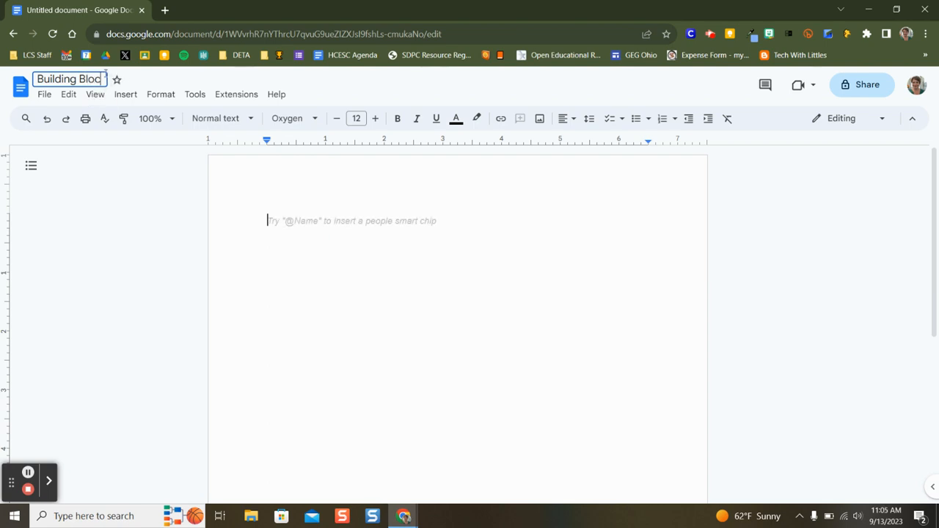
type("k of A")
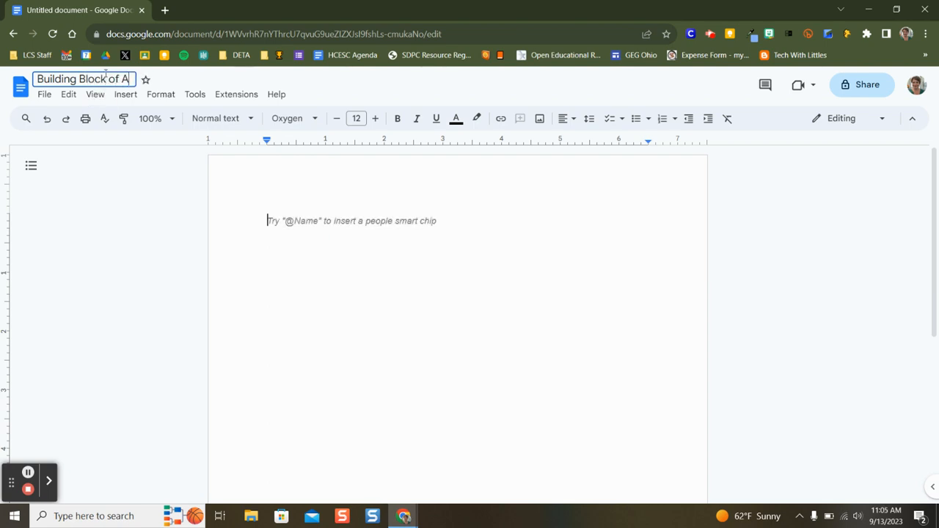
type("wesomeness")
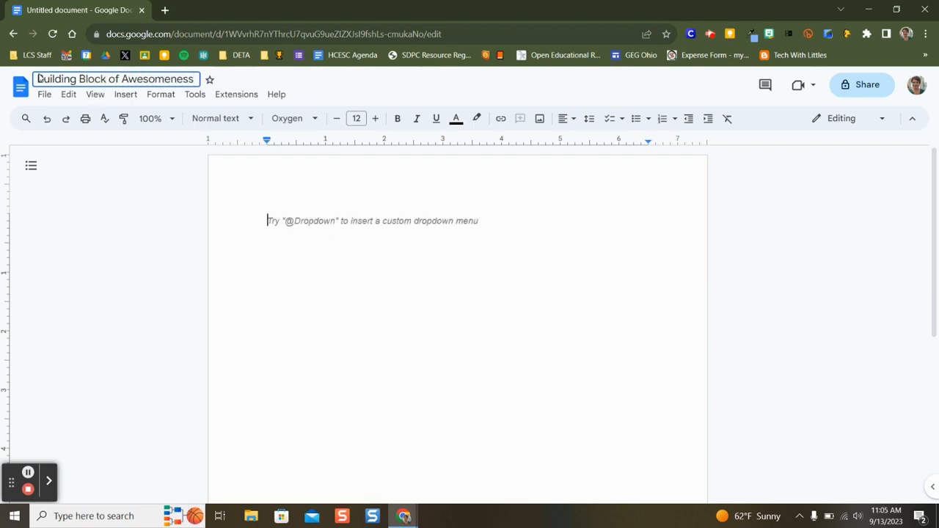
left_click(285, 275)
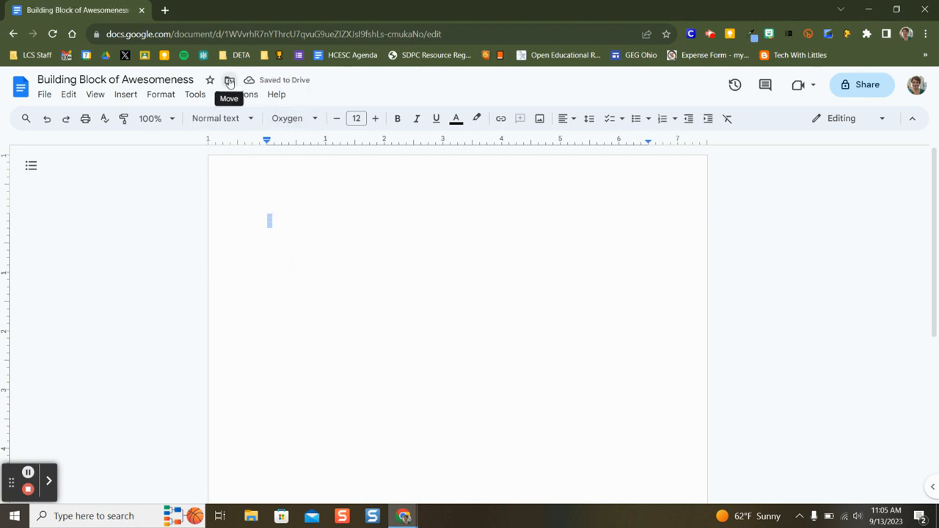
- Move the document to the *Tech Tuesday folder inside LCSPD and accept the access change
left_click(229, 81)
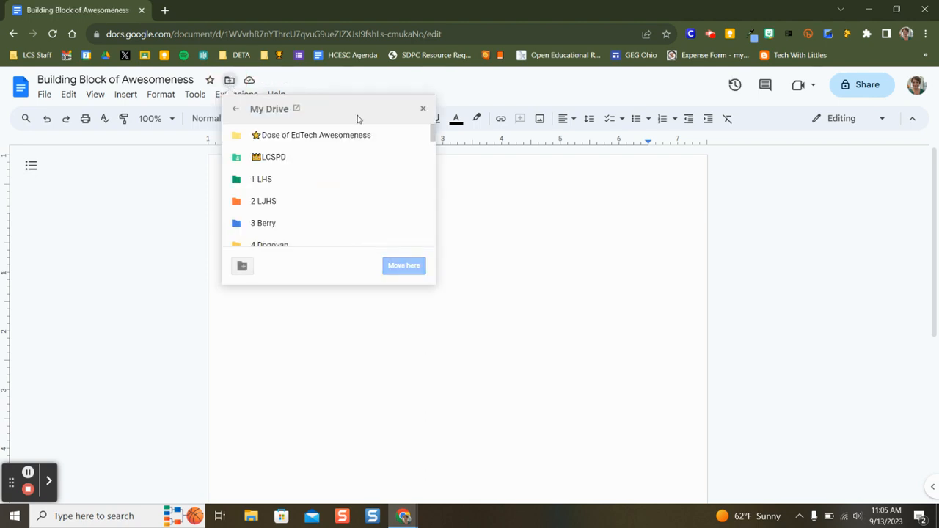
left_click(415, 157)
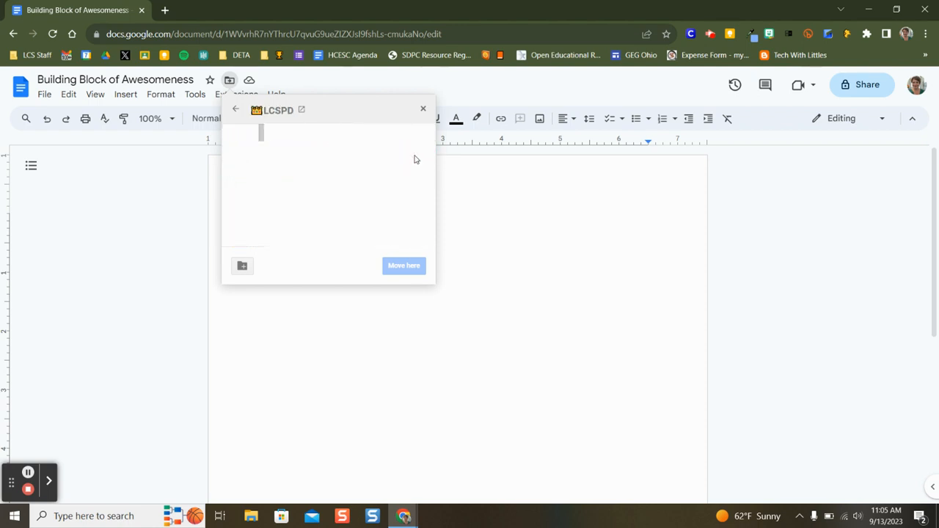
left_click(415, 138)
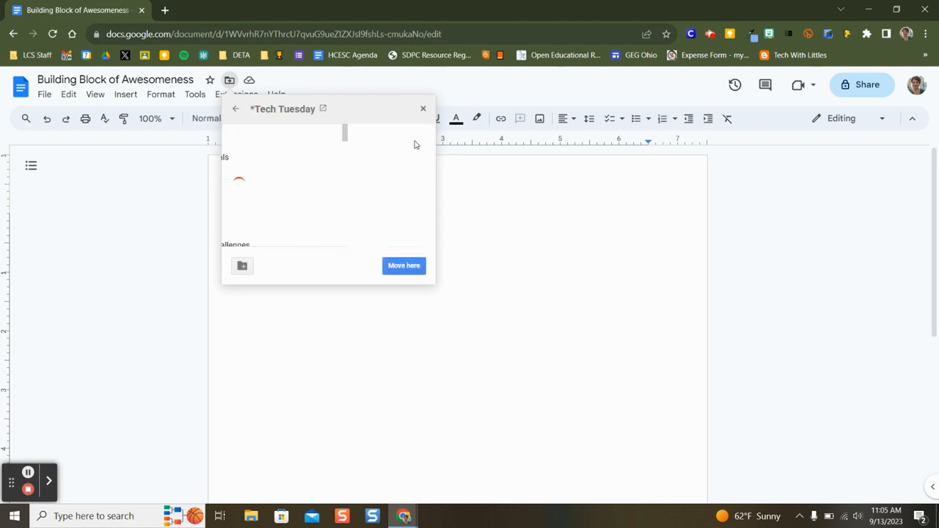
left_click(404, 266)
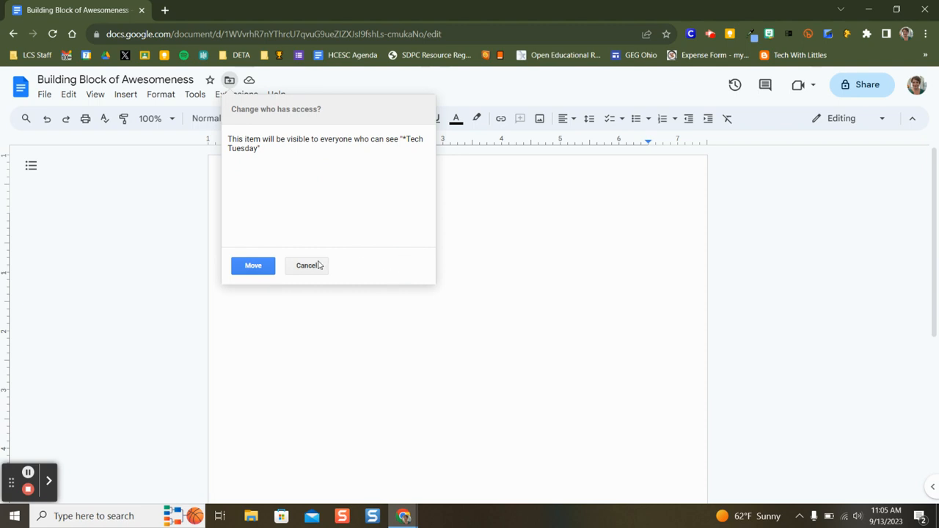
left_click(253, 268)
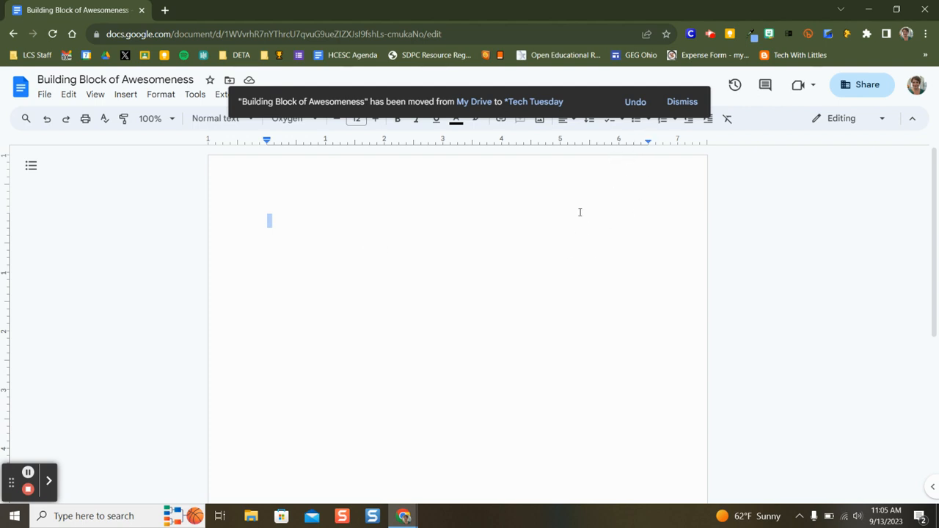
- Set the page orientation of the whole document to landscape
left_click(411, 267)
left_click(44, 94)
left_click(74, 451)
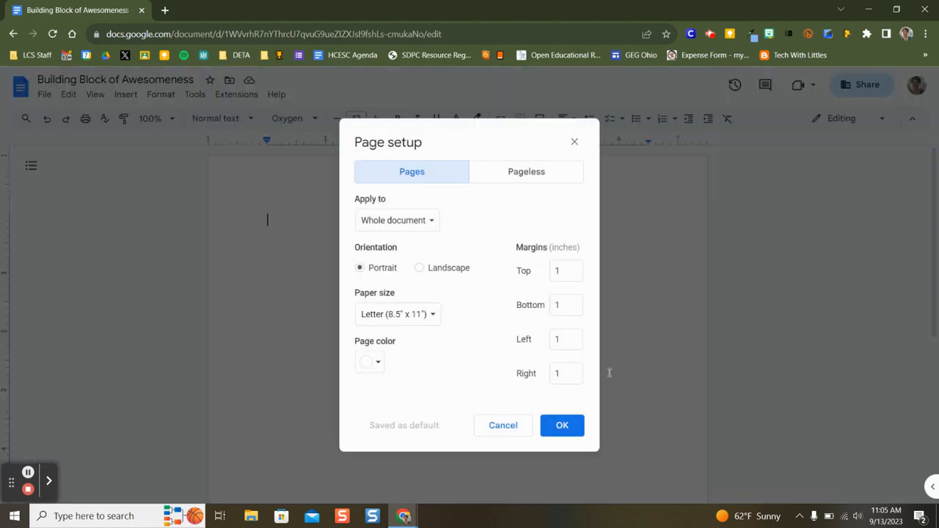
left_click(419, 268)
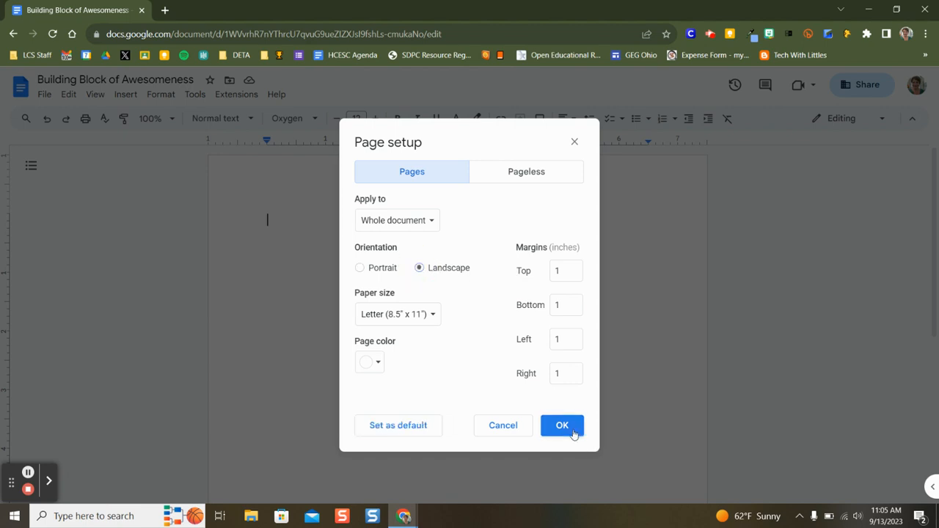
left_click(571, 430)
- Switch the document to the pageless format
left_click(45, 94)
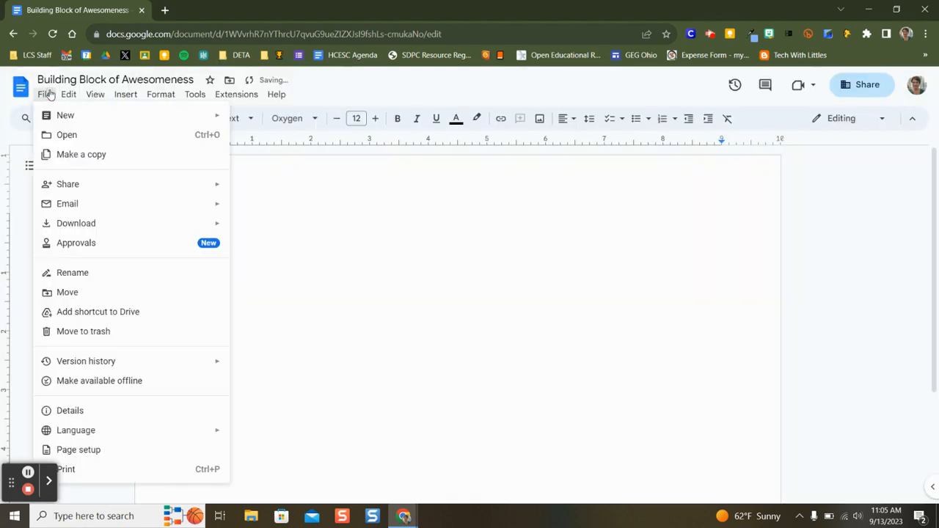
left_click(107, 449)
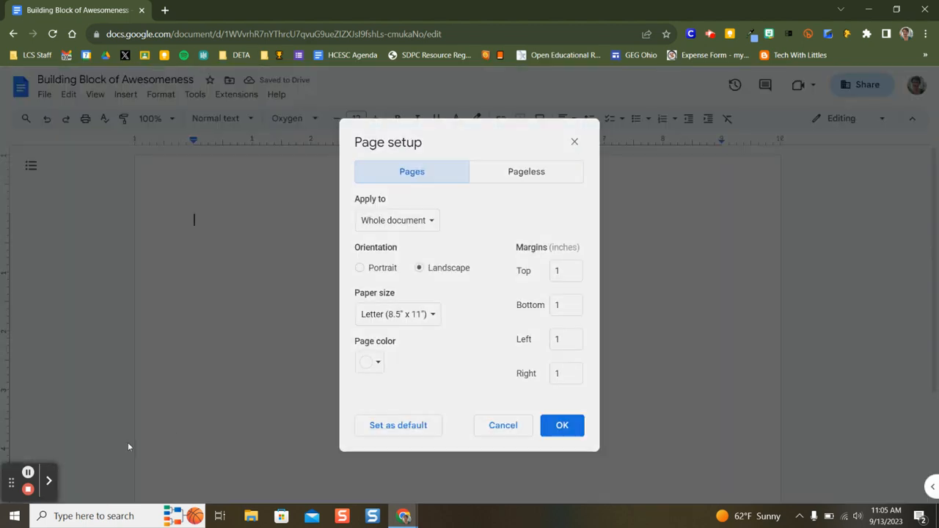
left_click(517, 176)
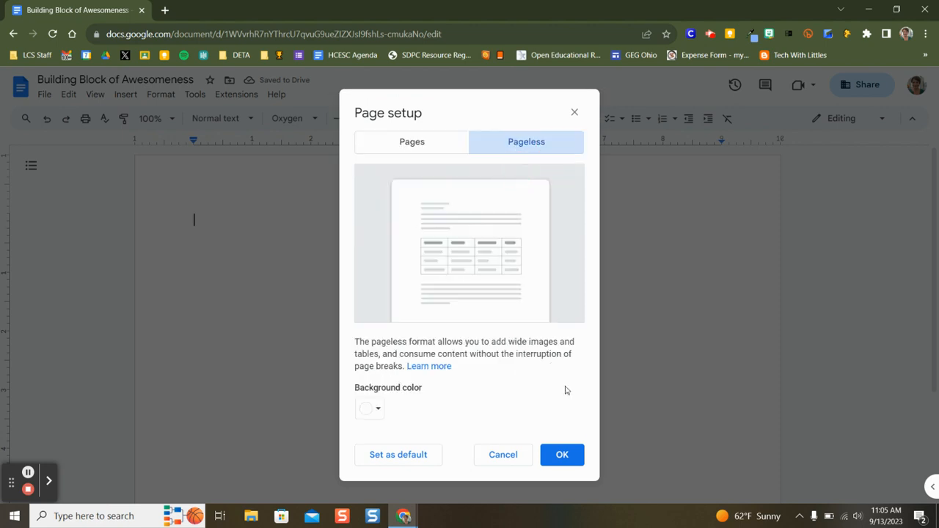
left_click(562, 454)
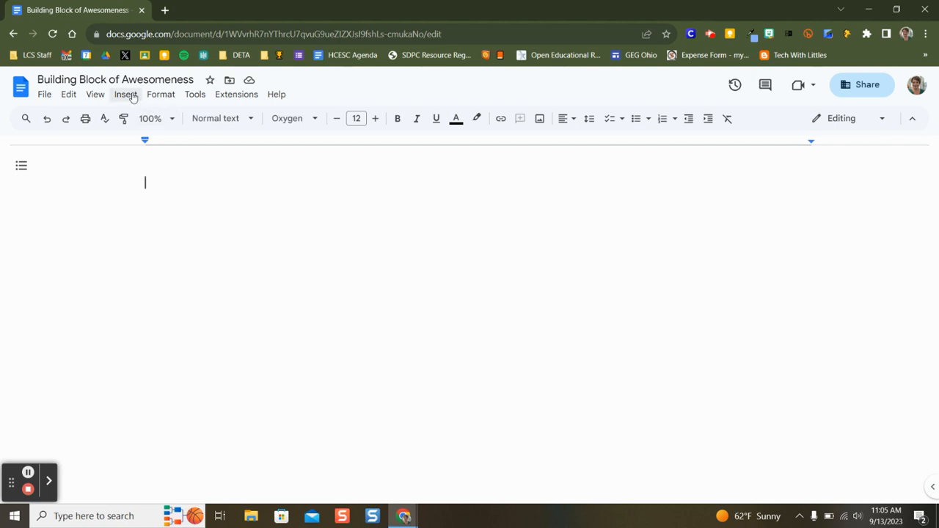
- Add the centered heading text "Lesson Plan of Awesomeness" on the first line
left_click(568, 121)
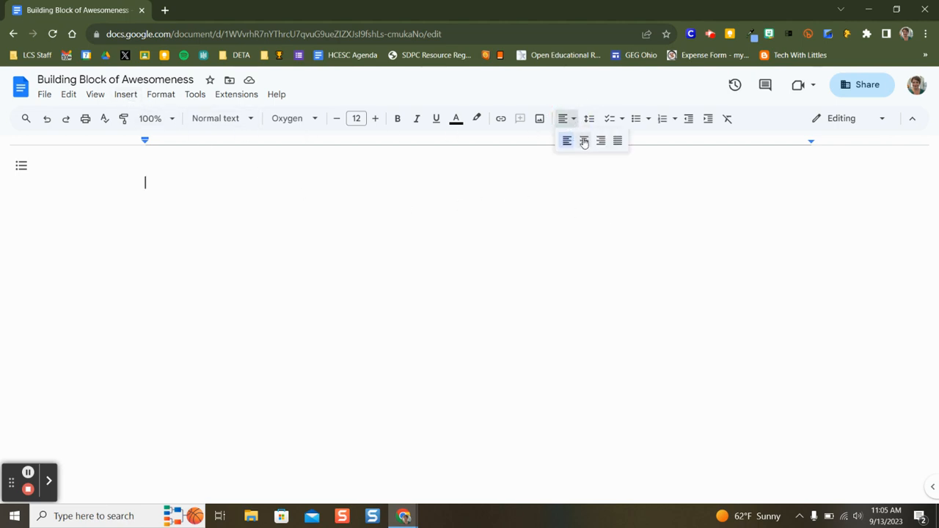
left_click(583, 139)
type("Les")
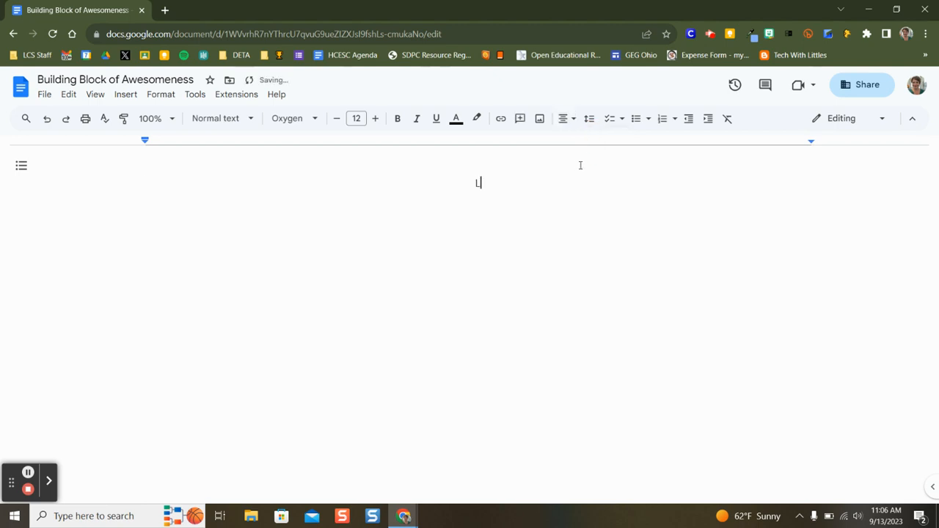
key("BackSpace")
type("sson Plan of Awesomeness")
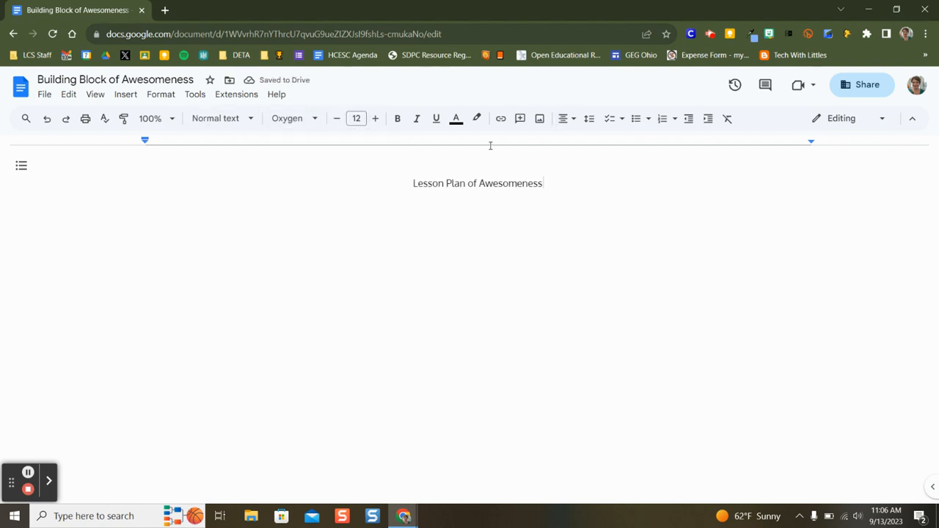
- Insert a table with 4 columns and 5 rows below the heading and narrow its first column to slightly over half its width
key("Return")
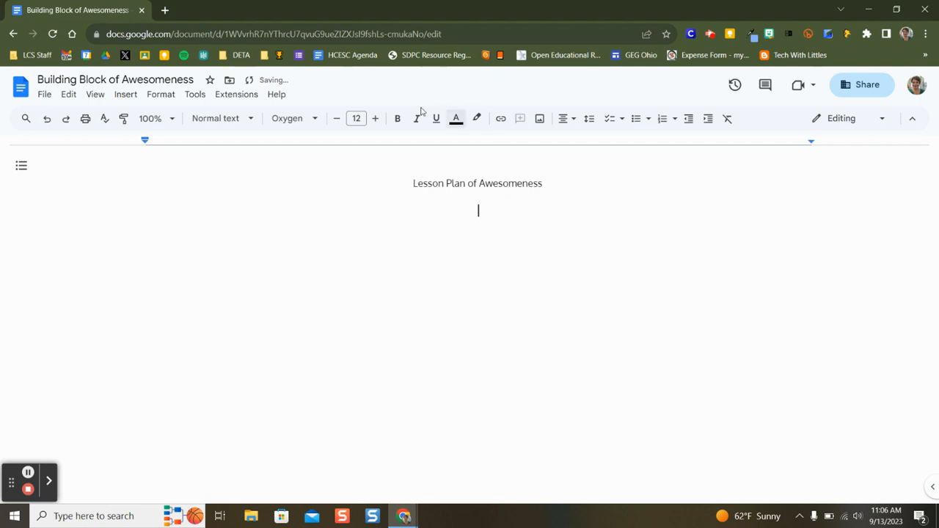
left_click(125, 95)
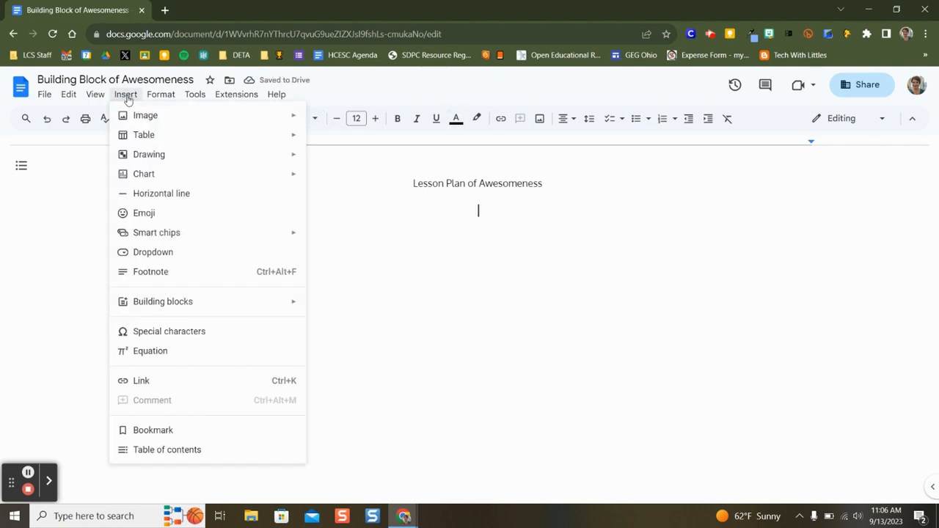
mouse_move(201, 138)
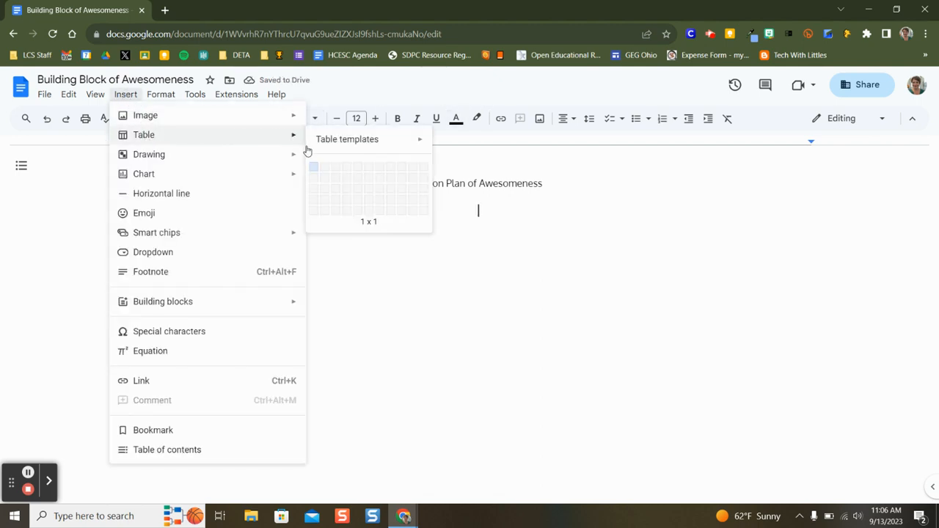
left_click(351, 211)
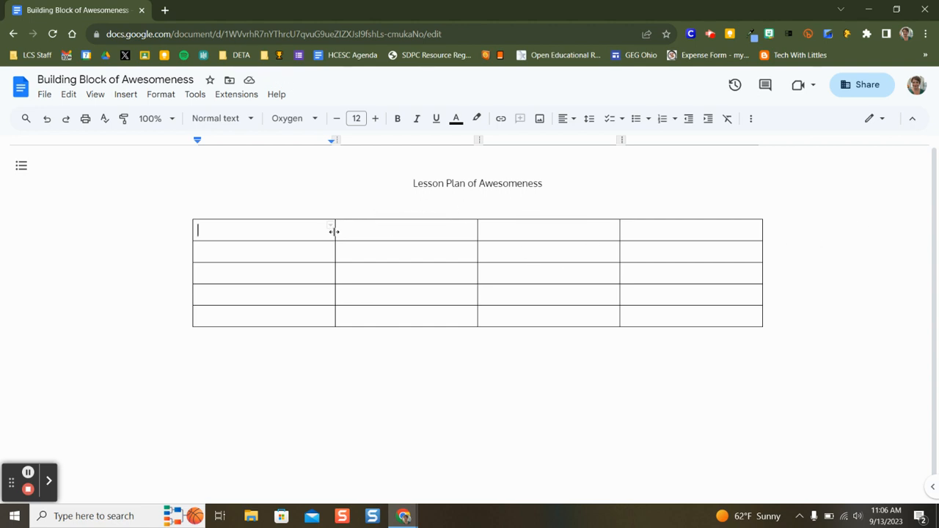
left_click_drag(334, 231, 274, 236)
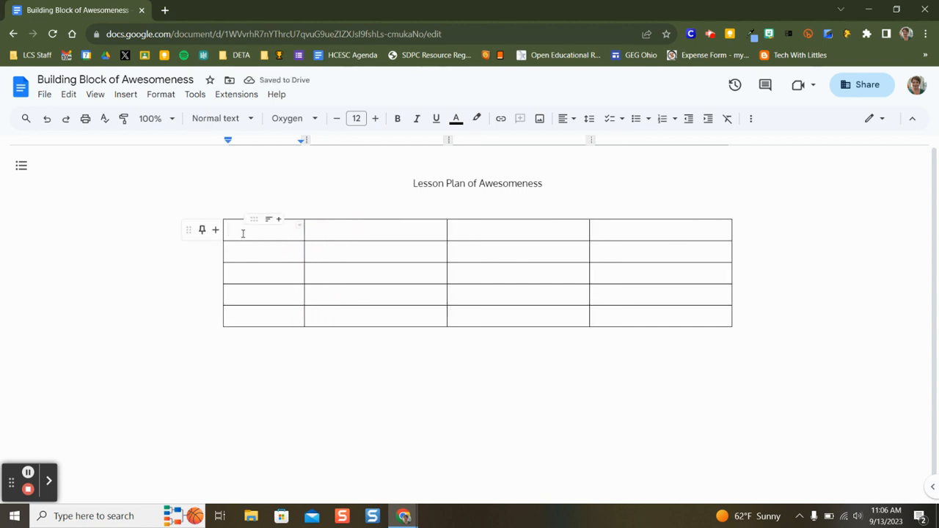
- Fill the cells of the table's first row with green
left_click_drag(243, 233, 684, 230)
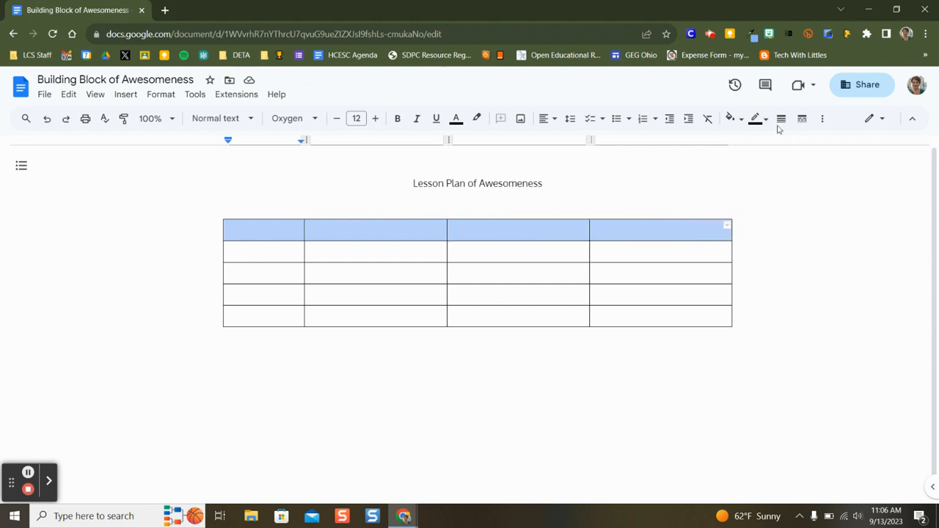
left_click(730, 118)
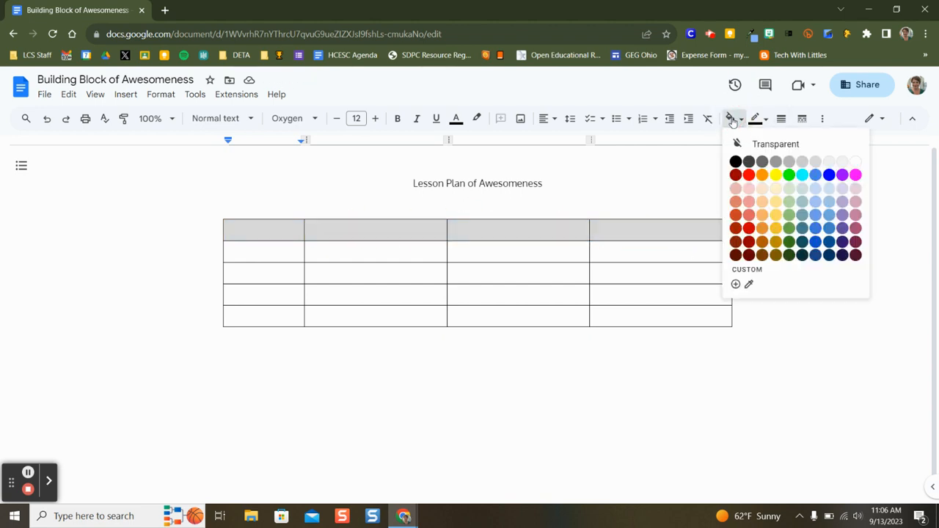
left_click(802, 214)
- Label the header row cells "Date", "Unit", "Activity" and "Resources Needed"
left_click(268, 230)
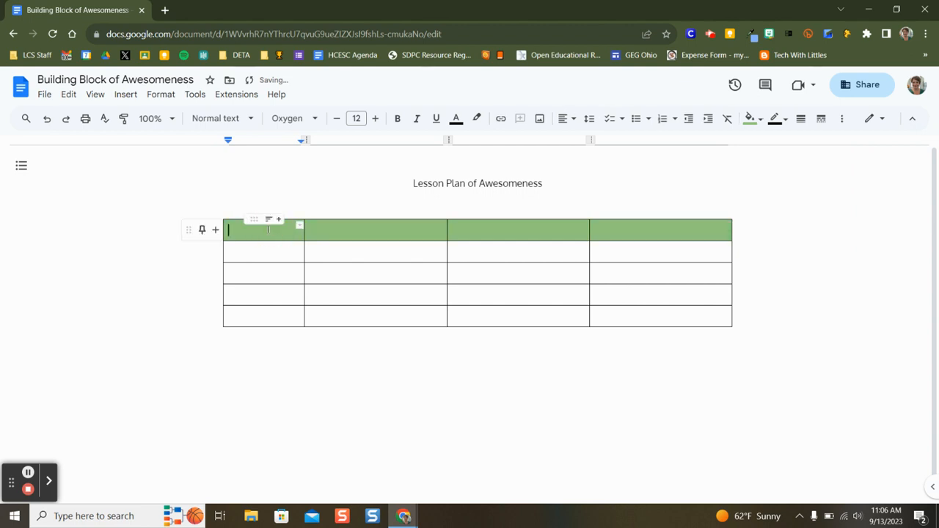
type("Date")
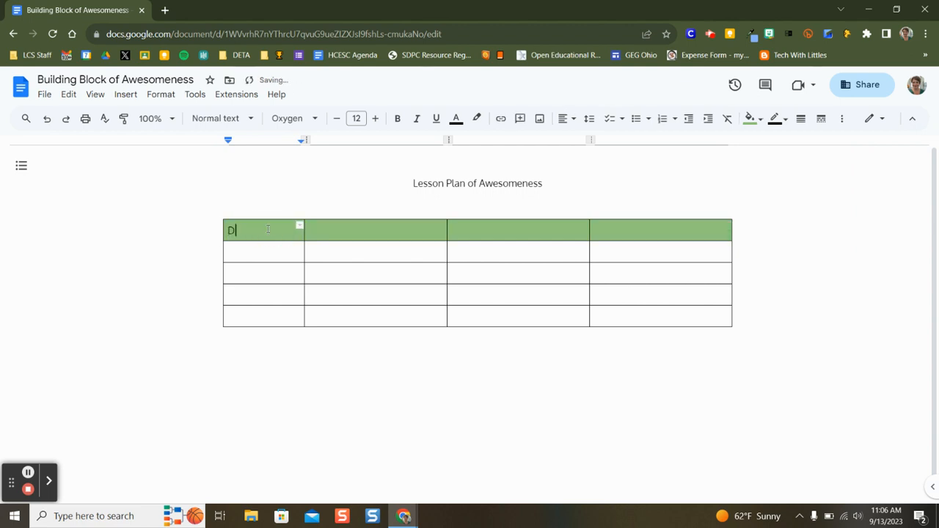
left_click(340, 234)
type("Unit")
left_click(497, 230)
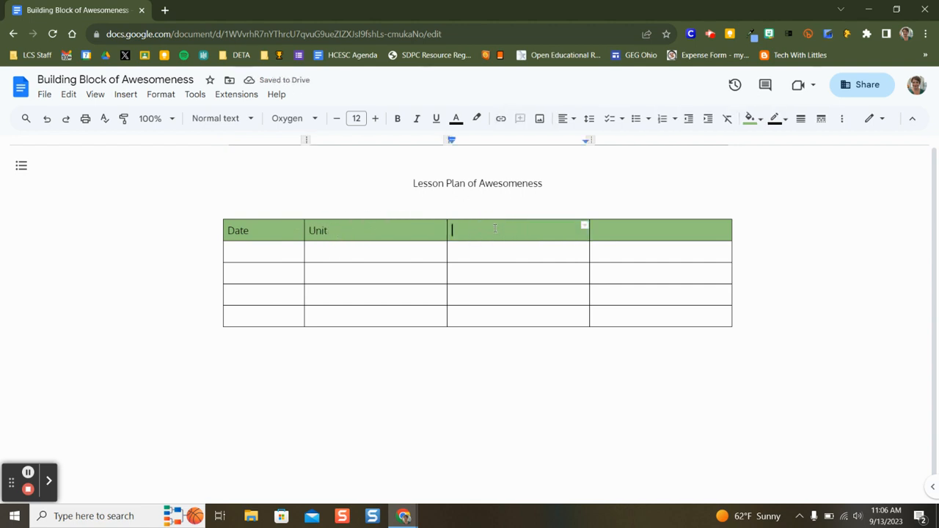
type("Activi")
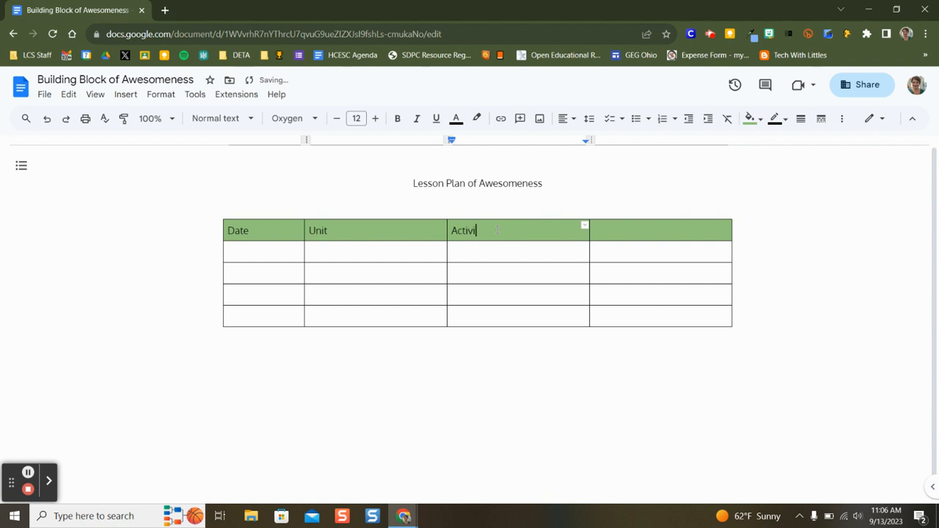
type("ty")
left_click(616, 229)
type("Resources Needed")
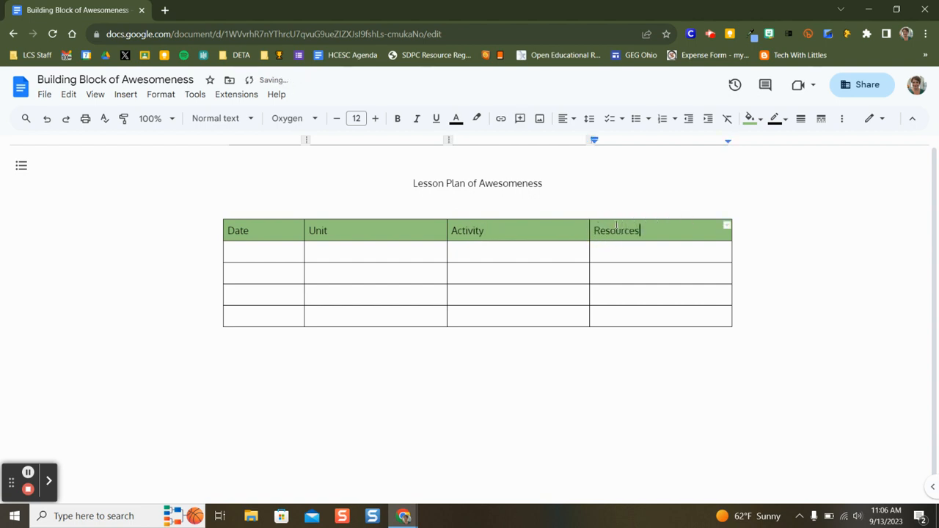
- Insert a new table column to the right of the "Resources Needed" column
right_click(700, 232)
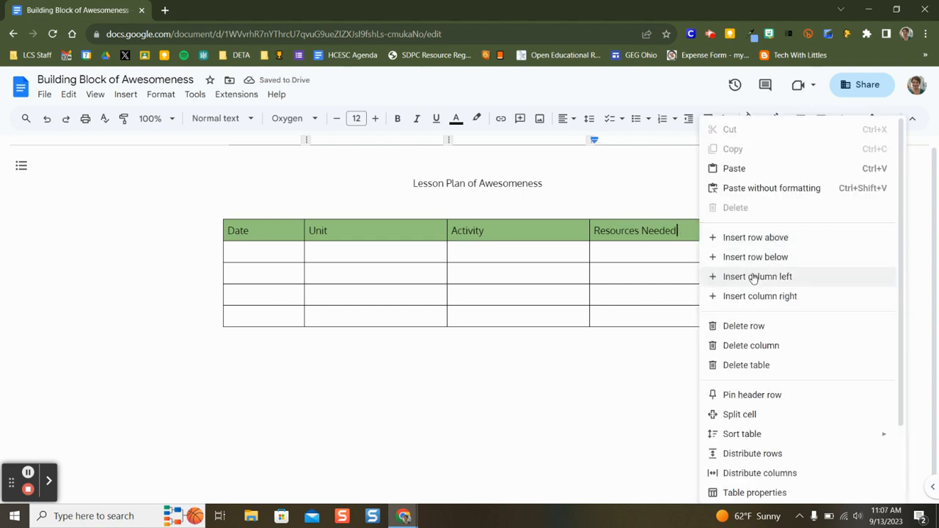
left_click(761, 295)
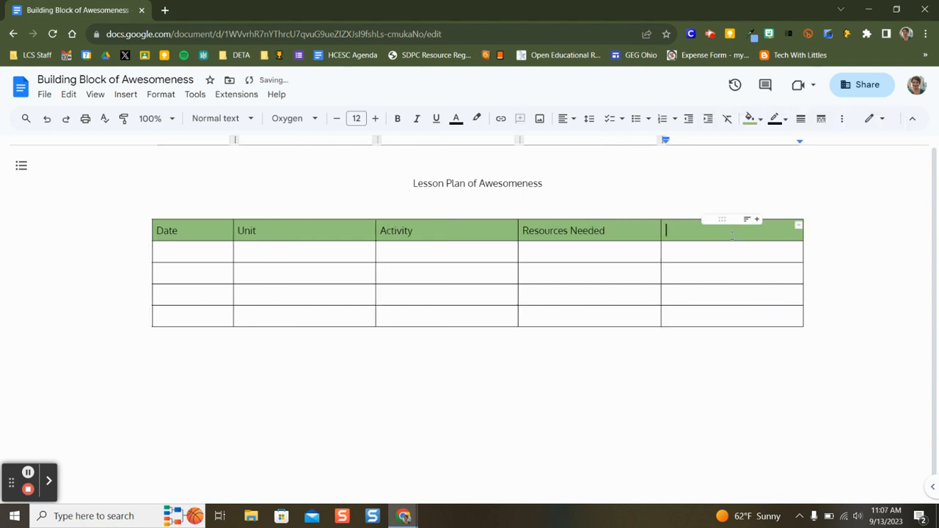
- Label the header cell of the table's new last column "Review Notes"
type("REsour")
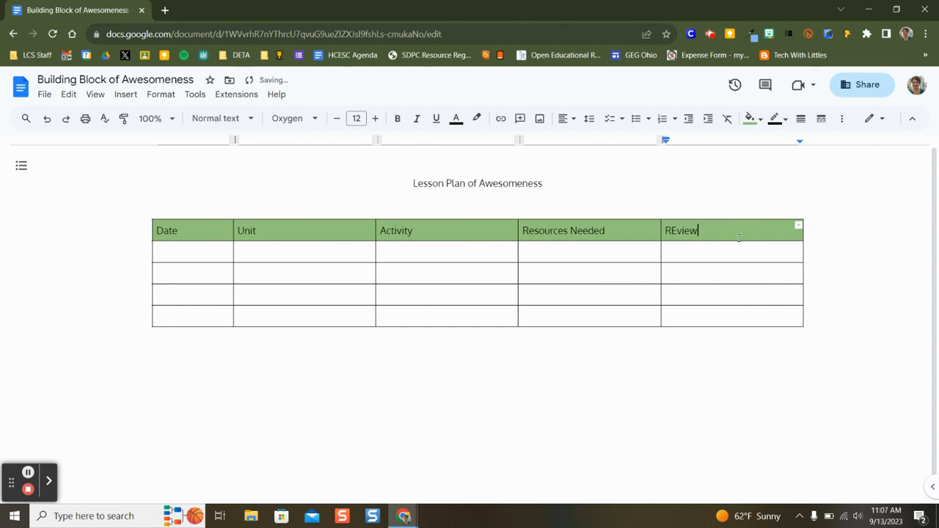
key("BackSpace")
key("BackSpace")
key("BackSpace")
key("BackSpace")
key("BackSpace")
type("eivew")
key("BackSpace")
key("BackSpace")
key("BackSpace")
key("BackSpace")
type("view Notes")
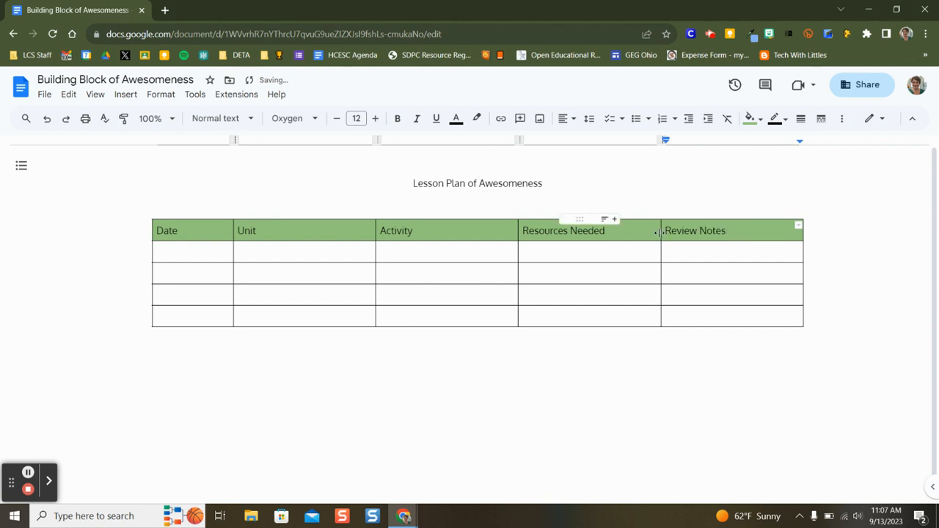
- Widen the "Resources Needed" column by nearly half and narrow the "Unit" column to about two thirds of its width
left_click_drag(655, 231, 720, 241)
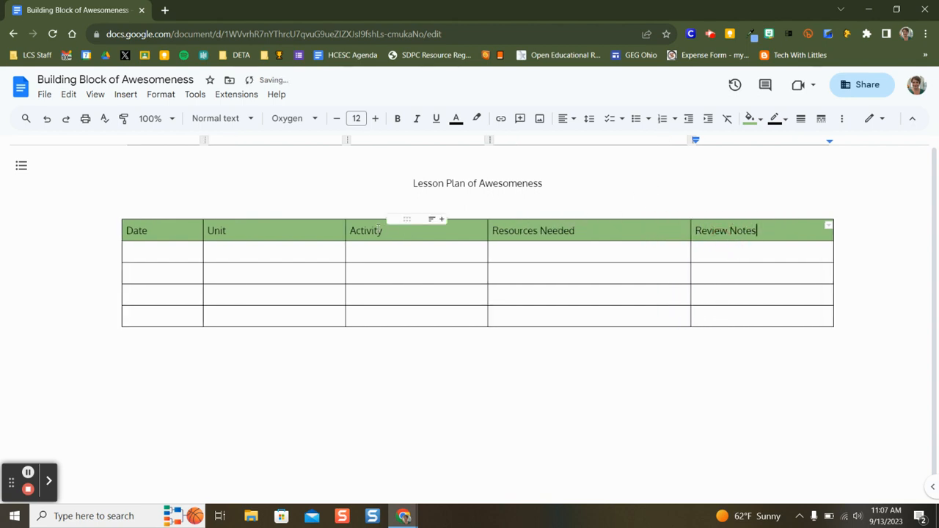
left_click_drag(346, 228, 293, 227)
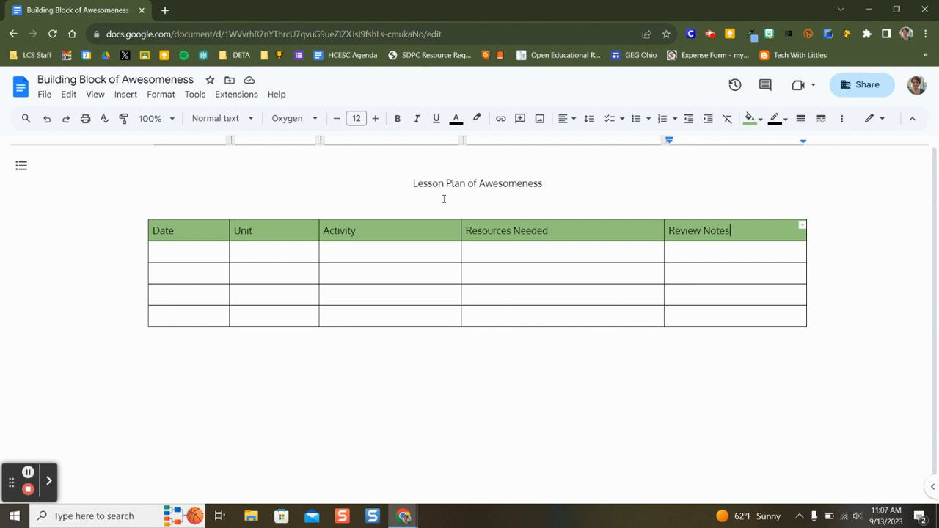
- Start a new custom building block and choose the heading together with the whole table as its content
left_click(126, 94)
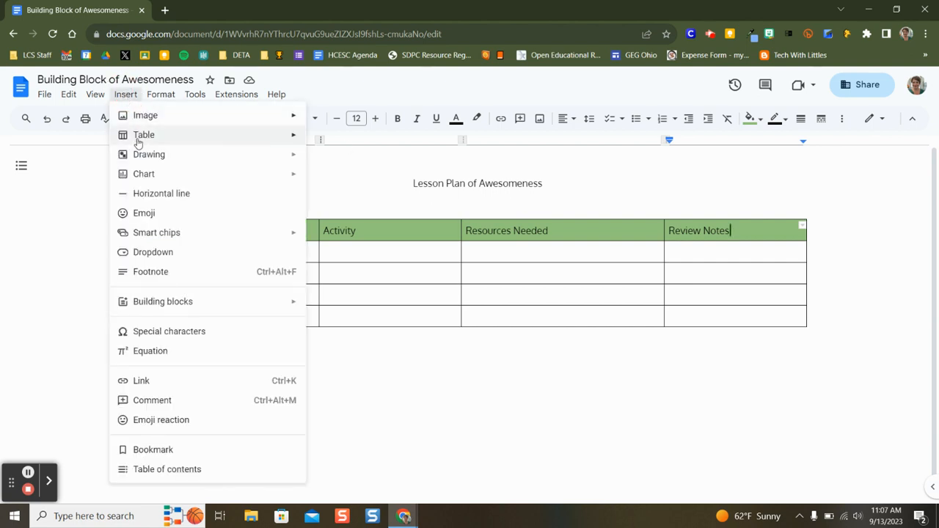
mouse_move(144, 308)
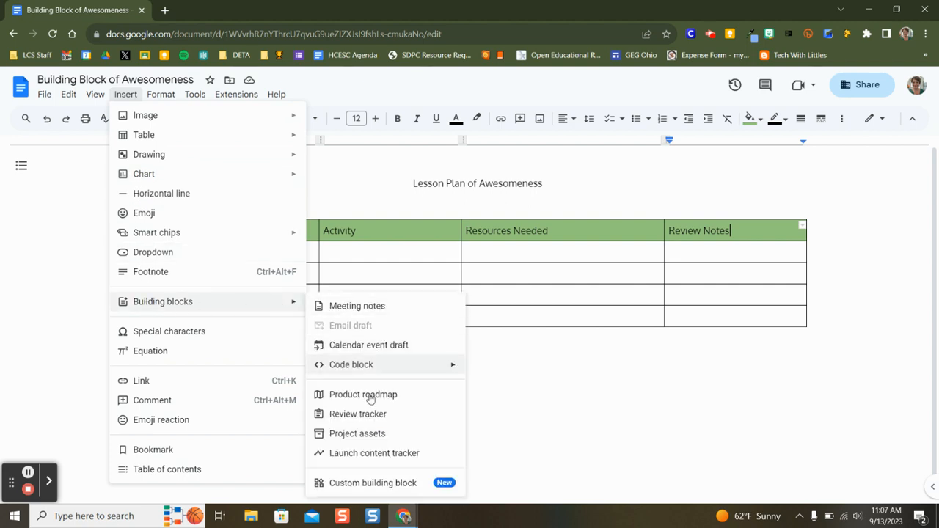
left_click(361, 483)
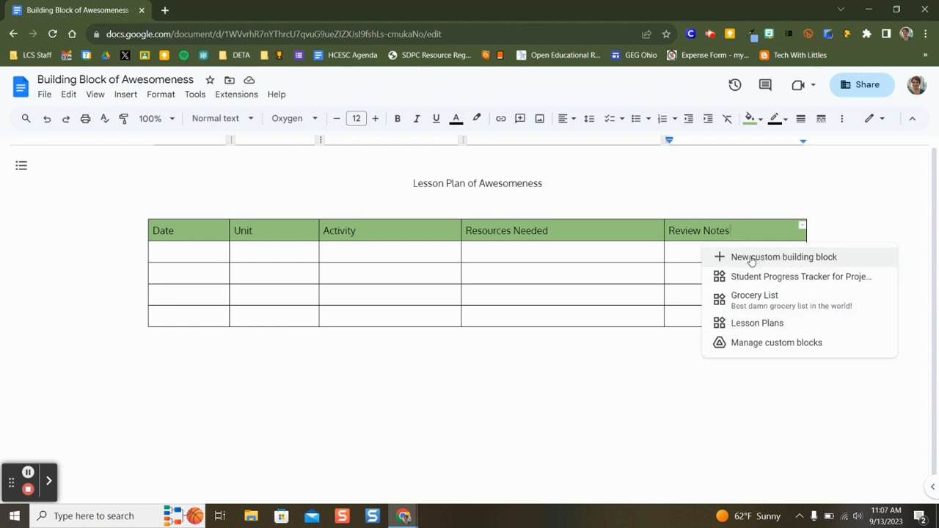
left_click(752, 258)
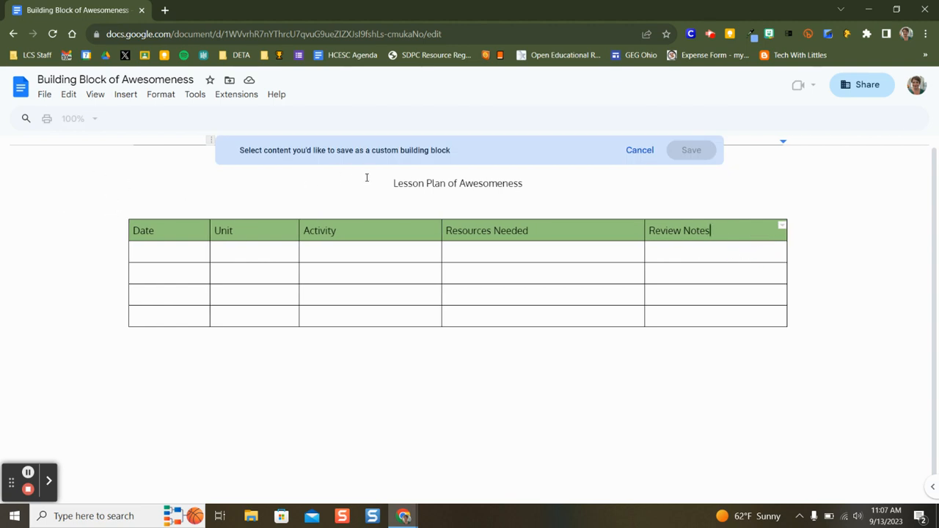
left_click_drag(379, 179, 819, 298)
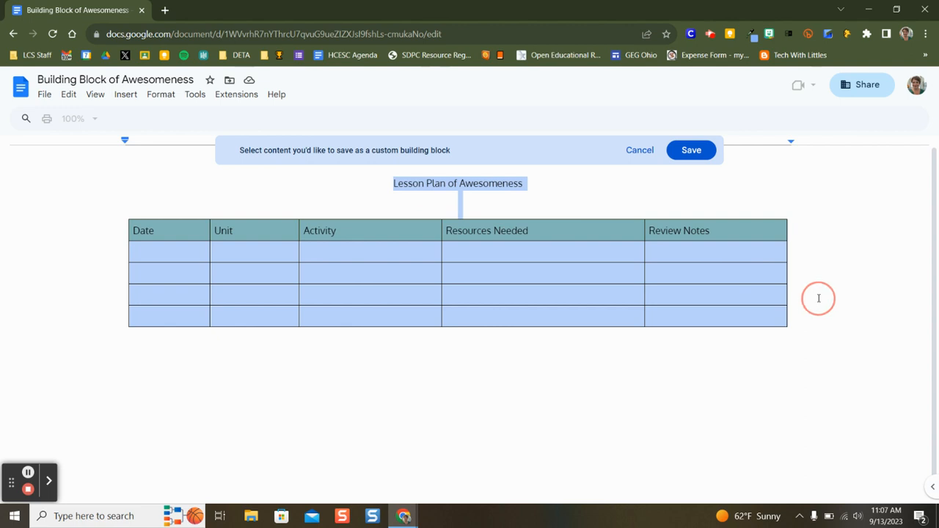
left_click(686, 151)
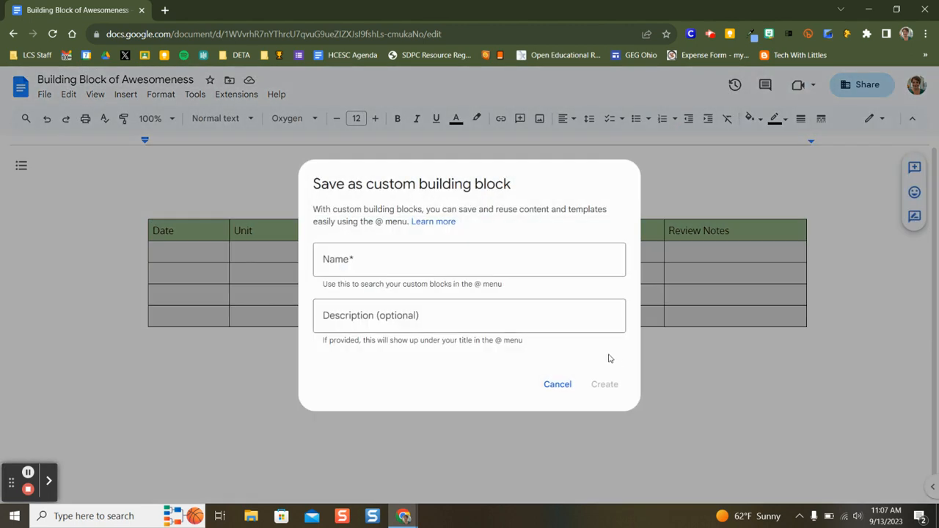
- Create the building block with the name "Awesome Lesson Plan" and the description "The most basic lesson plan I have"
left_click(363, 257)
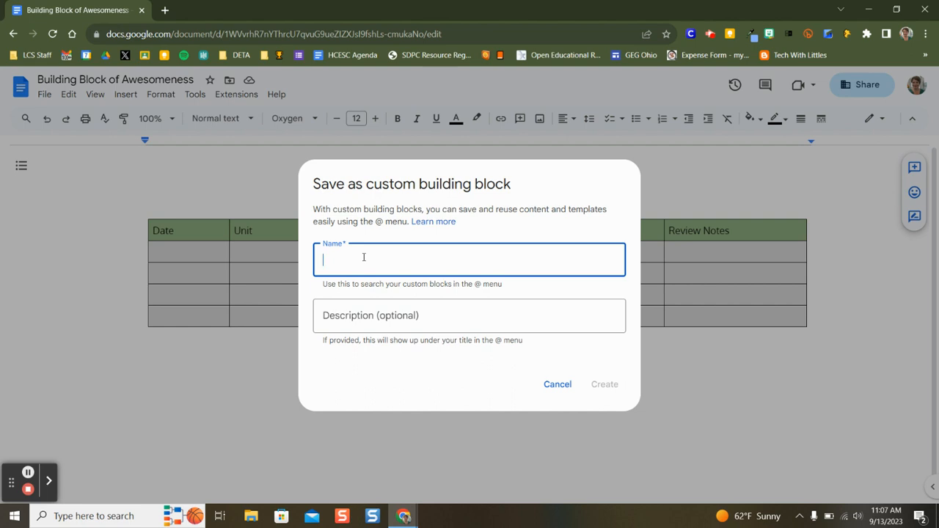
type("Awesome Lesson Plan")
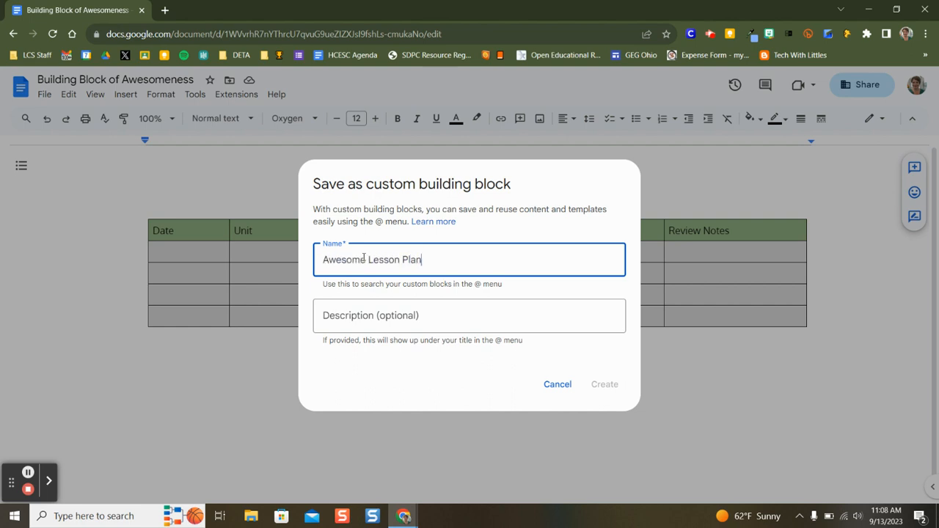
left_click(397, 311)
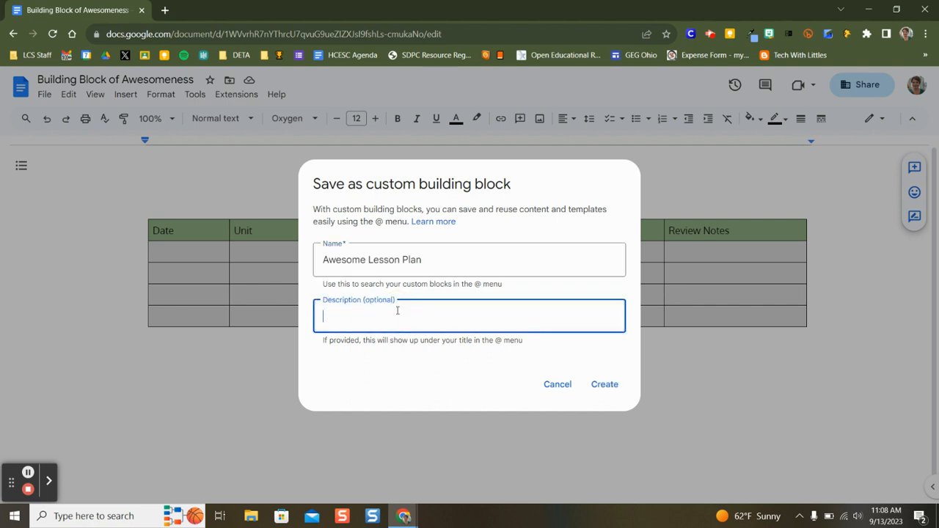
type("The most basic lesson plan I have")
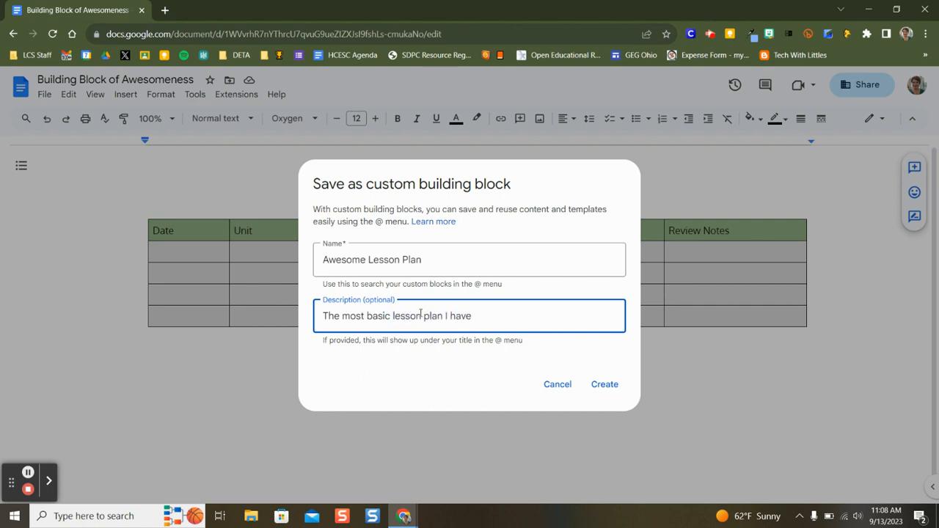
left_click(607, 386)
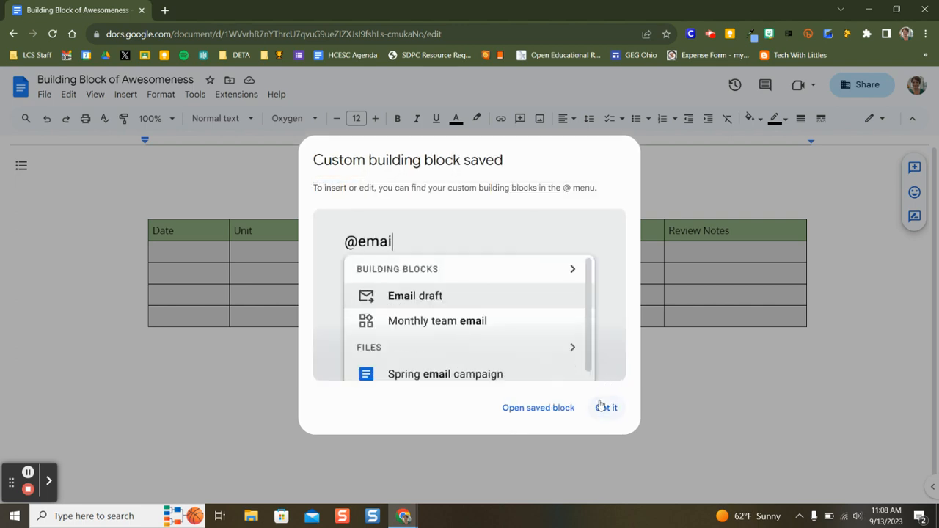
left_click(605, 408)
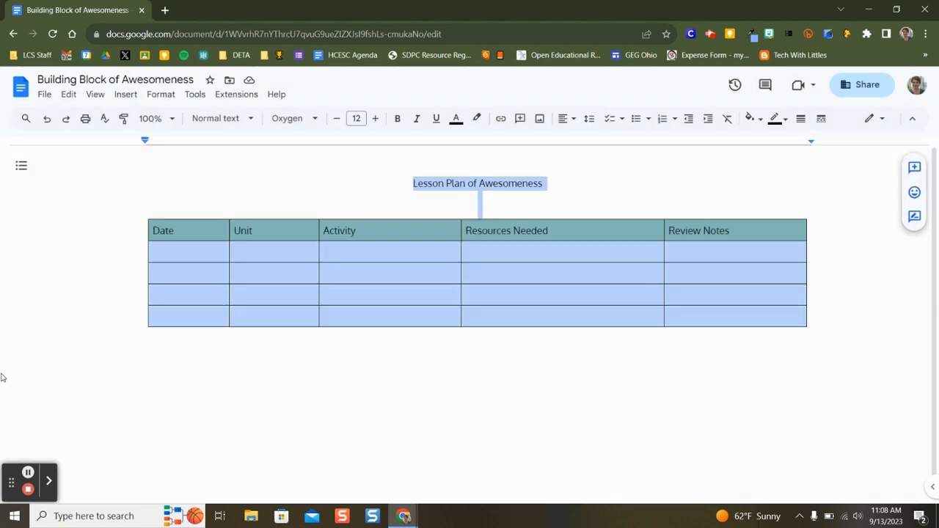
left_click(319, 377)
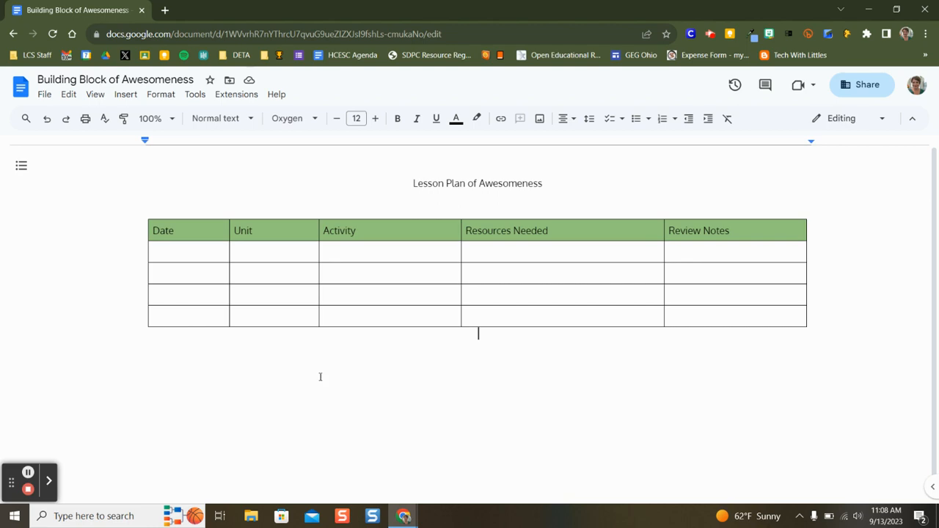
- Create a new blank document from docs.new in a separate browser tab
left_click(165, 11)
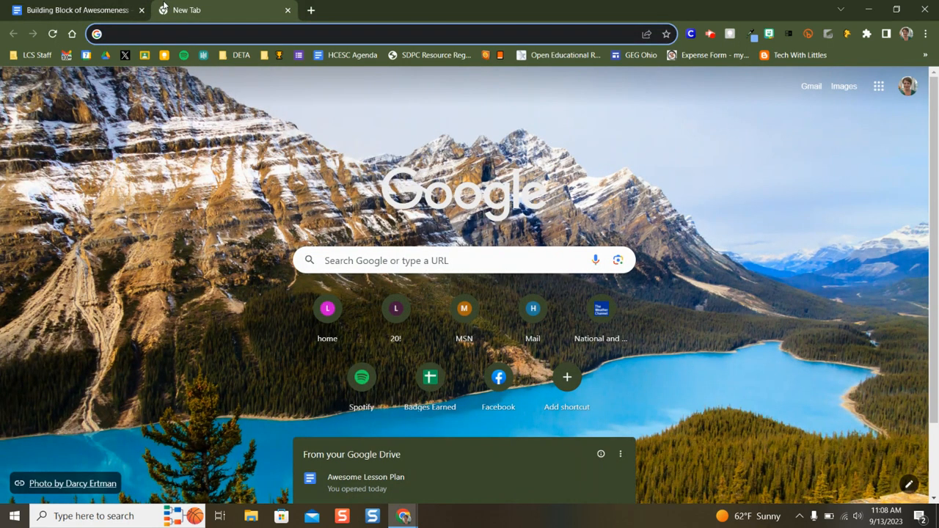
type("docs.new")
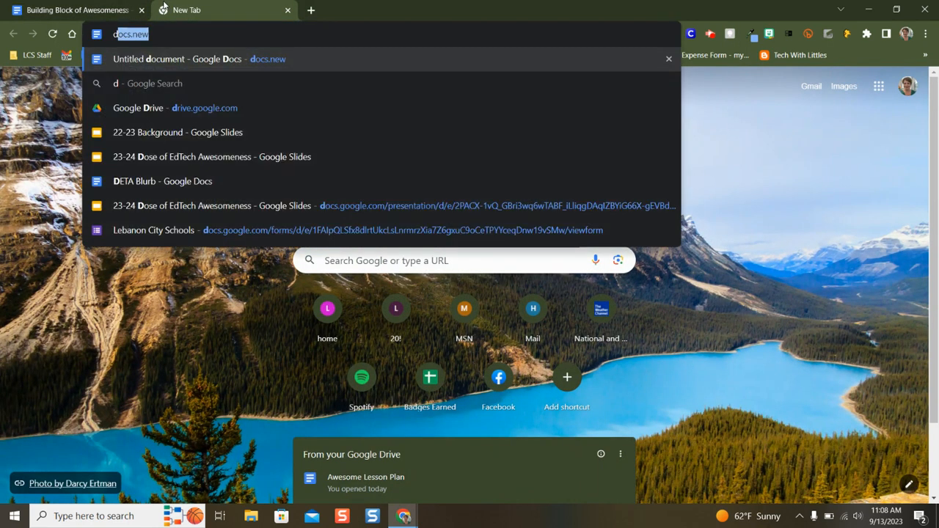
key("Return")
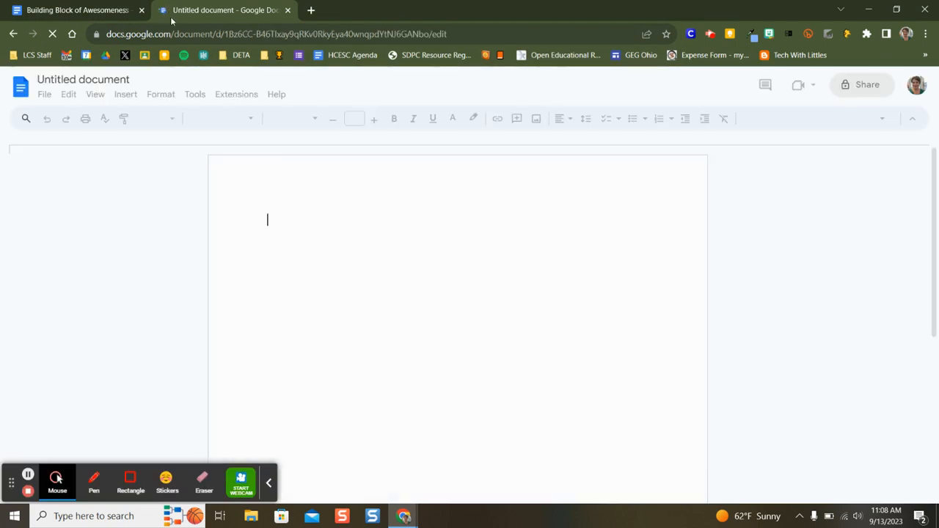
left_click(270, 484)
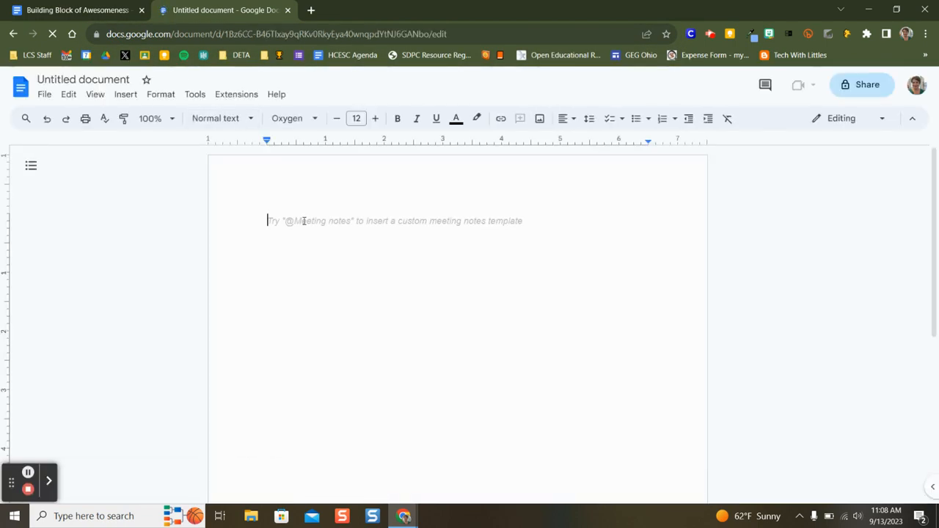
- Rename the new document as "Sept 18-22" and place the cursor in its empty body
left_click(101, 79)
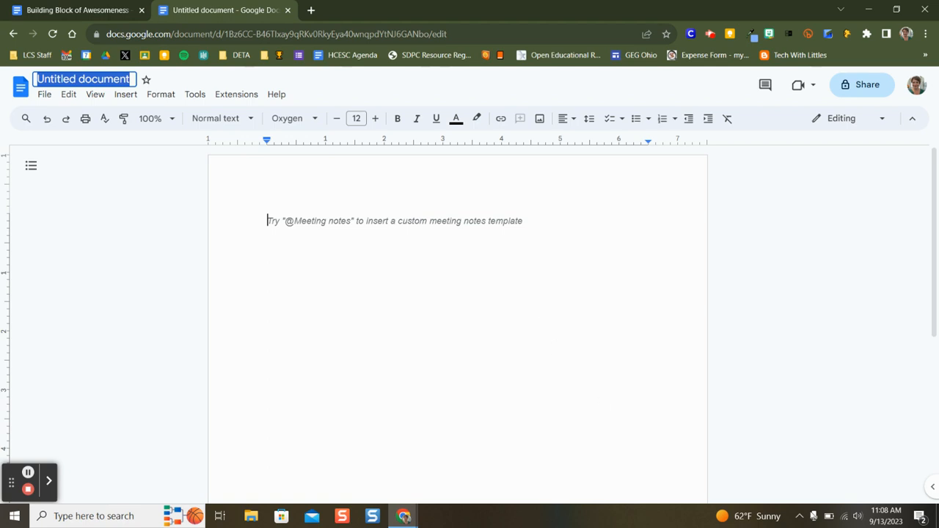
type("Se")
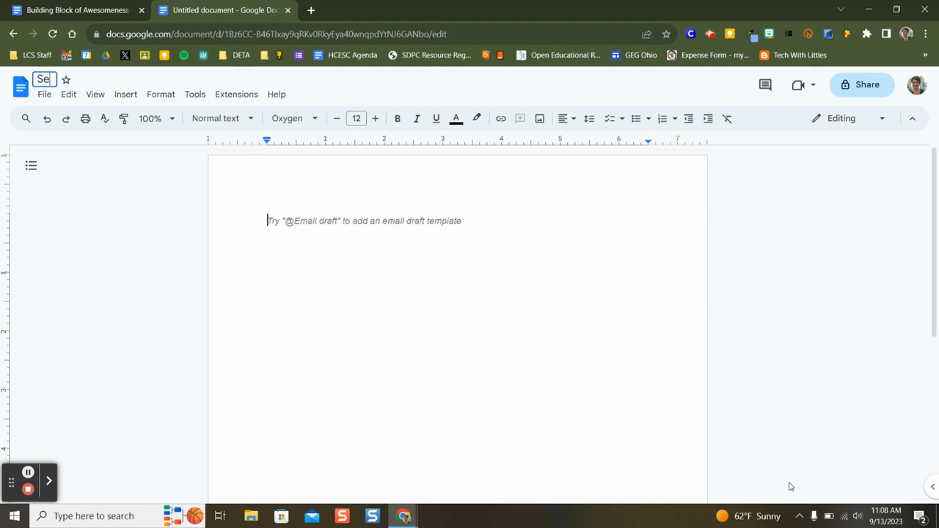
type("pt 18-")
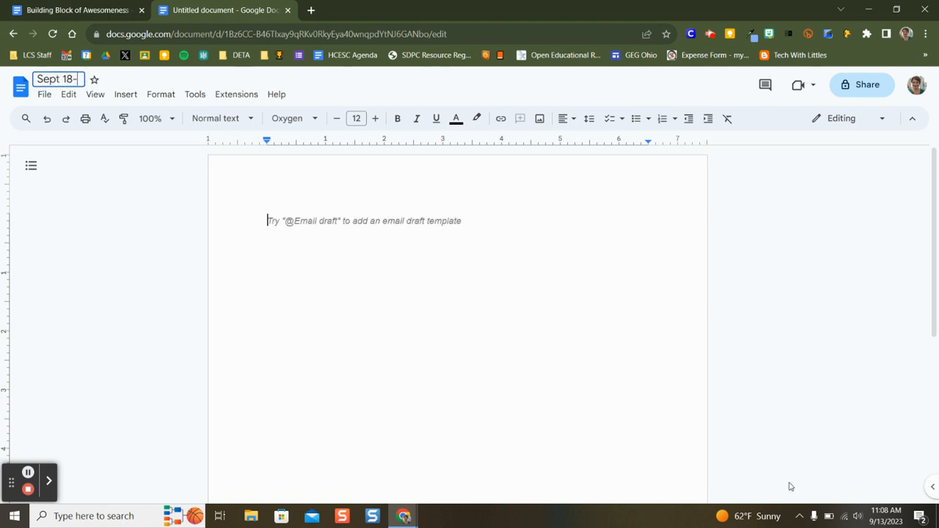
type("22")
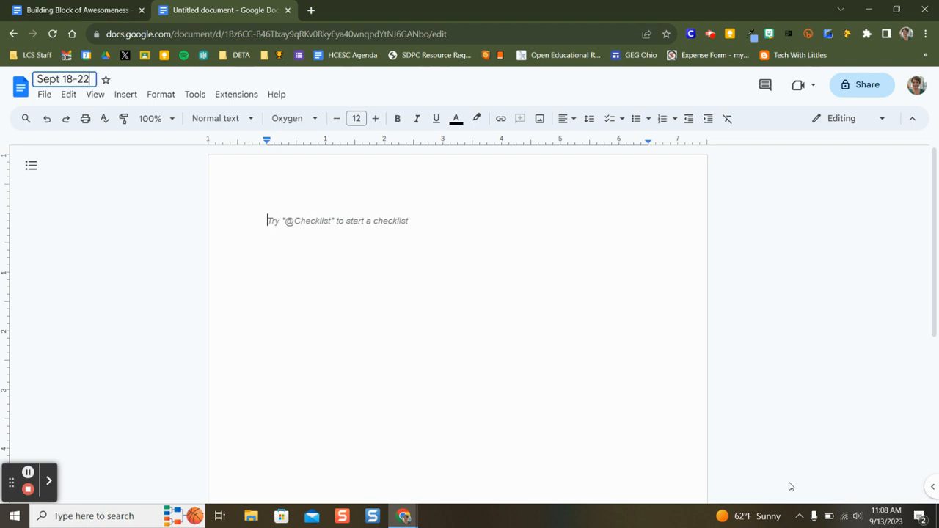
left_click(268, 220)
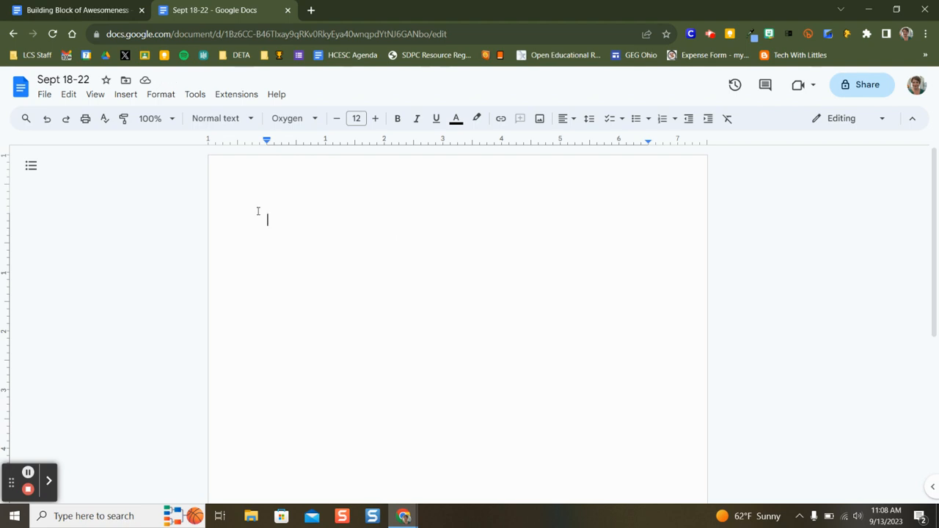
- Insert the custom building block "Awesome Lesson Plan" into the document by searching for "Aw" with an @ mention
type("@")
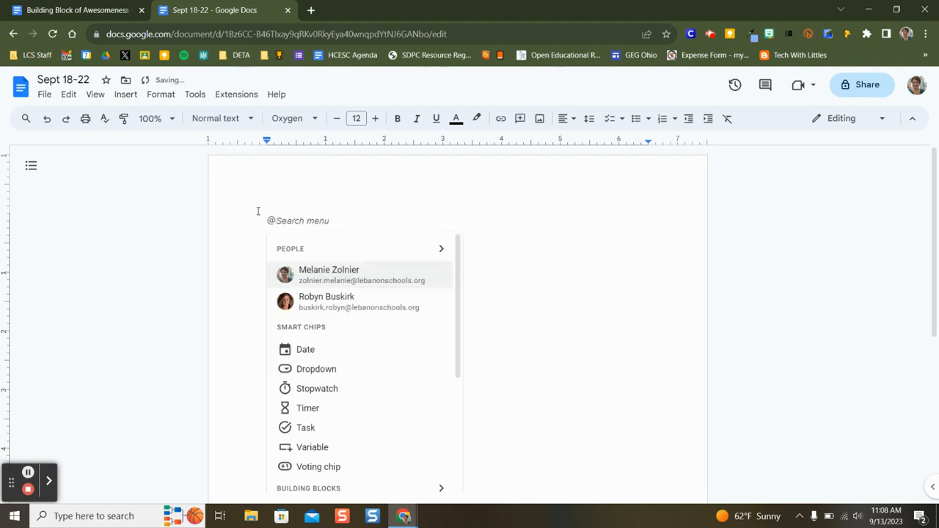
type("Aw")
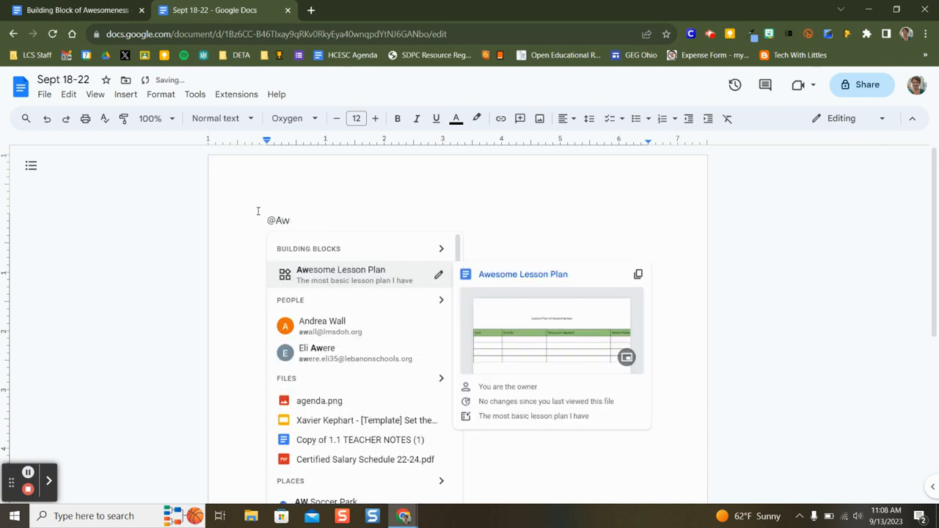
left_click(335, 275)
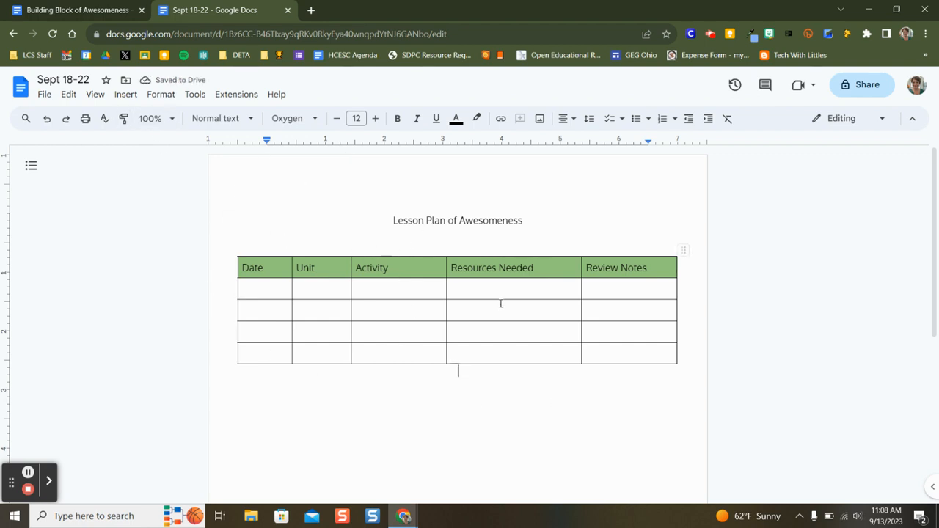
- Change the page setup of the "Sept 18-22" document to pageless
left_click(44, 94)
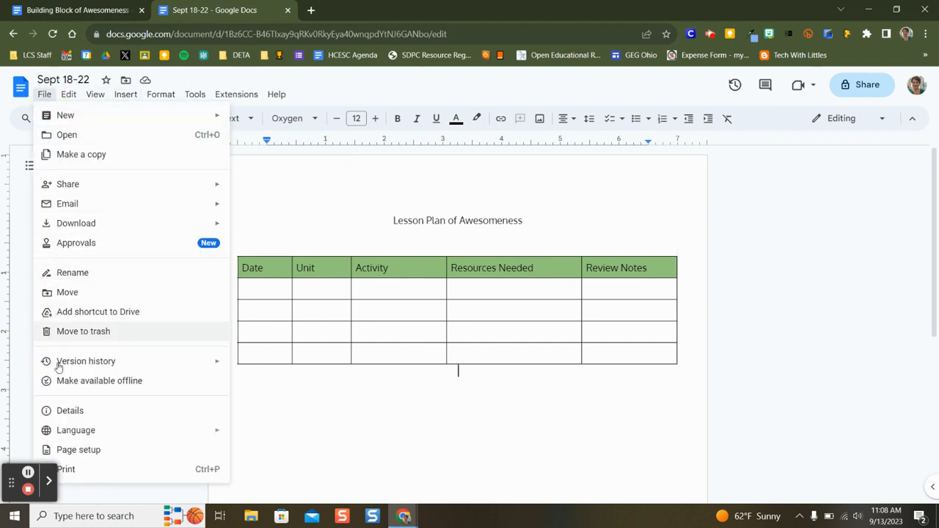
left_click(68, 450)
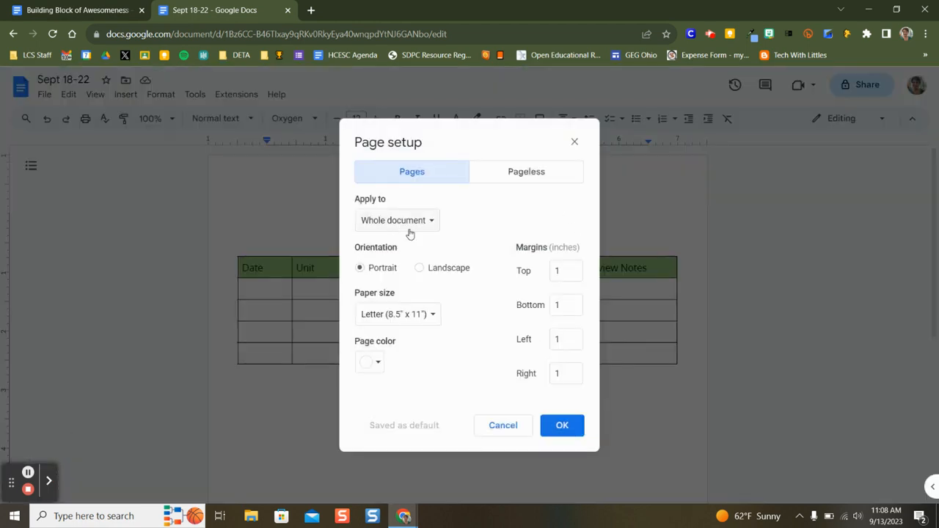
left_click(503, 176)
left_click(562, 455)
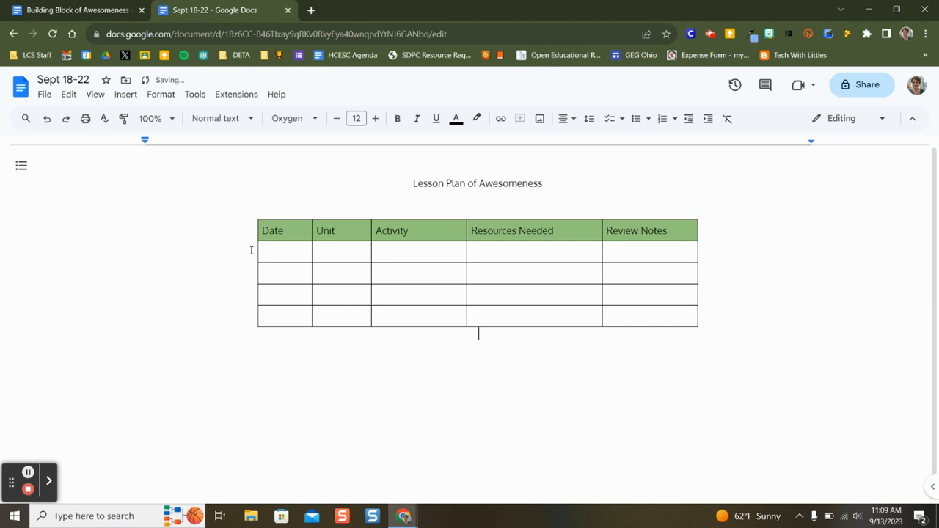
mouse_move(252, 254)
- Create a new blank document from docs.new in another browser tab
left_click(311, 10)
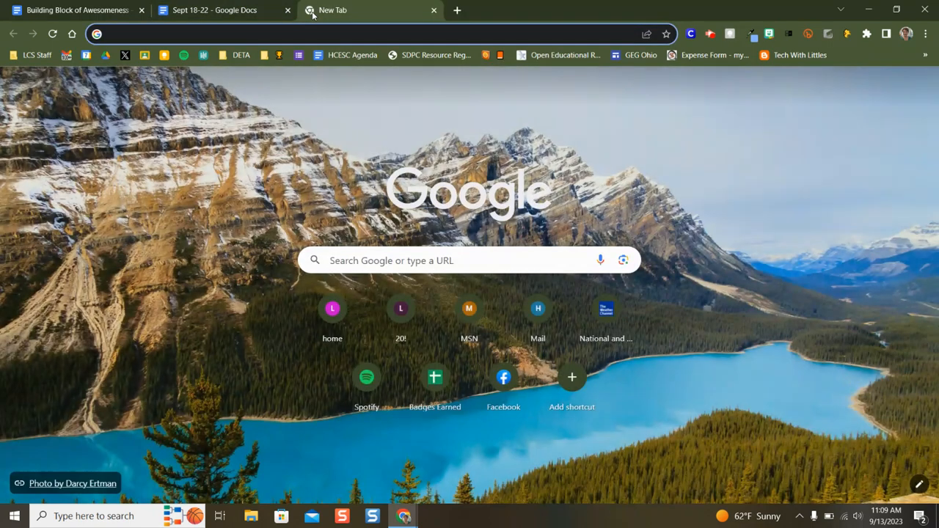
type("docs.new")
key("Return")
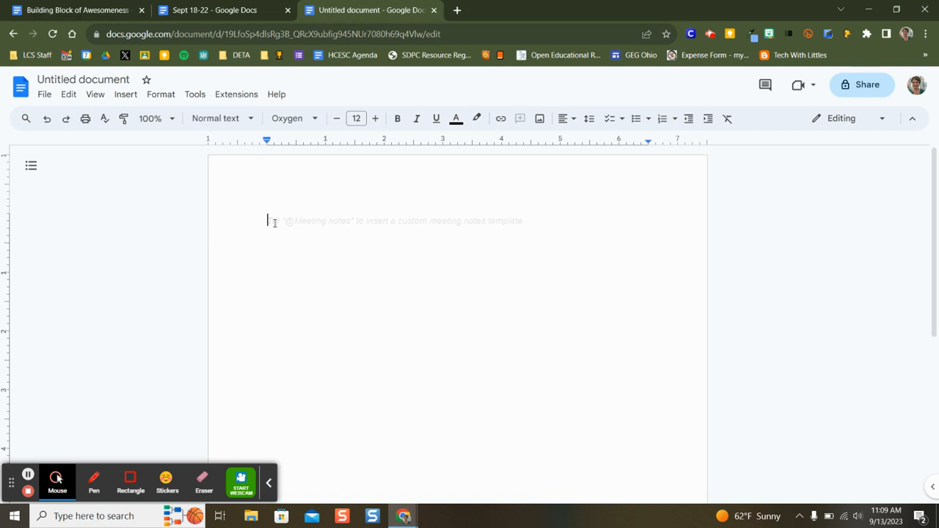
- Write a letter dated "September 23, 2023" with the salutation "Dear" and the body "I hope this letter finds you well. Nobody likes that sentence but we say it all the time!"
type("September ")
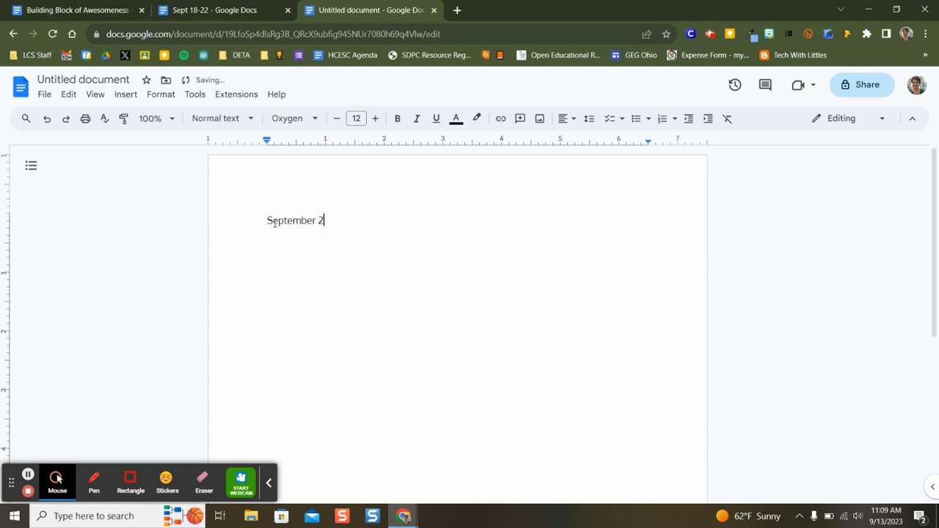
type("23, 2023  ")
type("Dear")
type("I hope th")
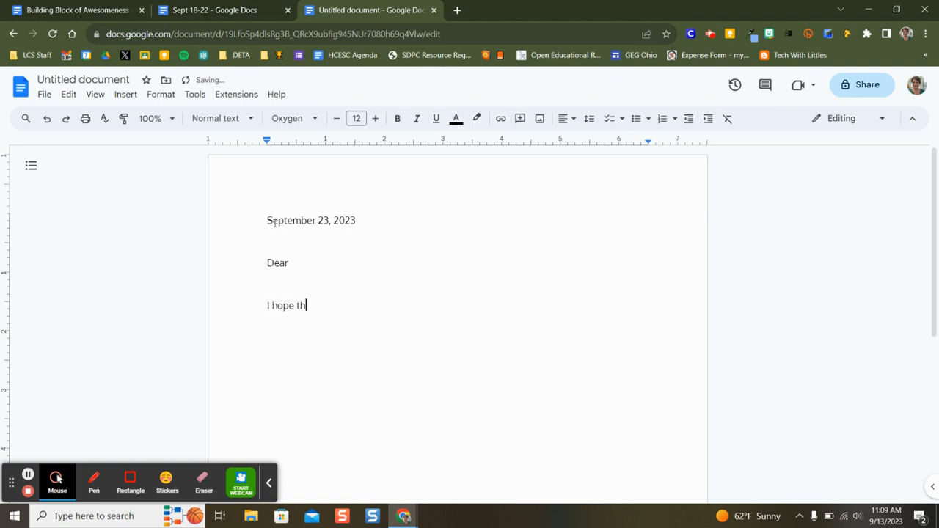
type("is letter finds you well.")
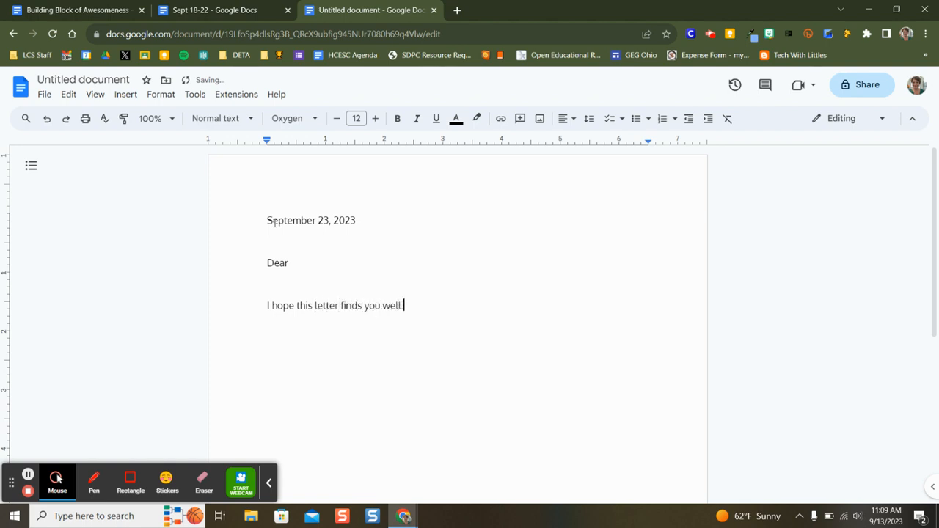
type(" Nobody likes that sent")
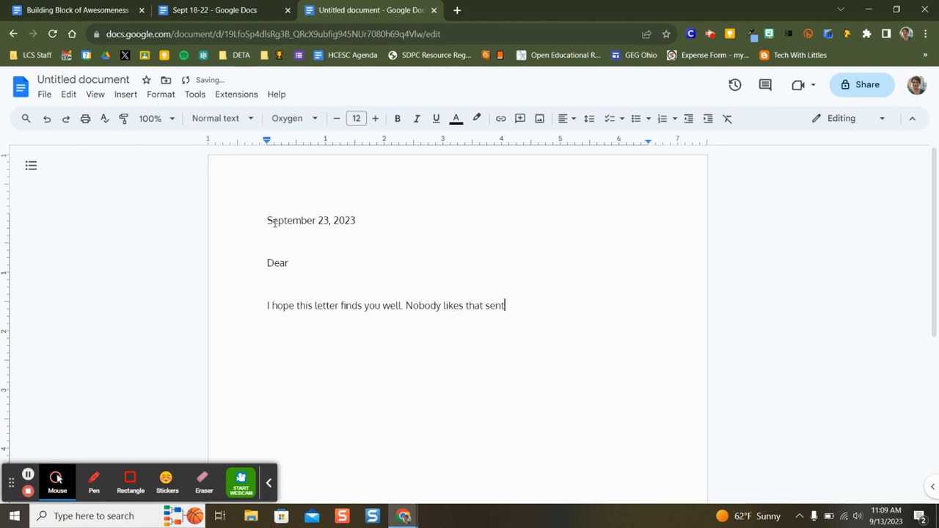
type("ence but we say it all the time!")
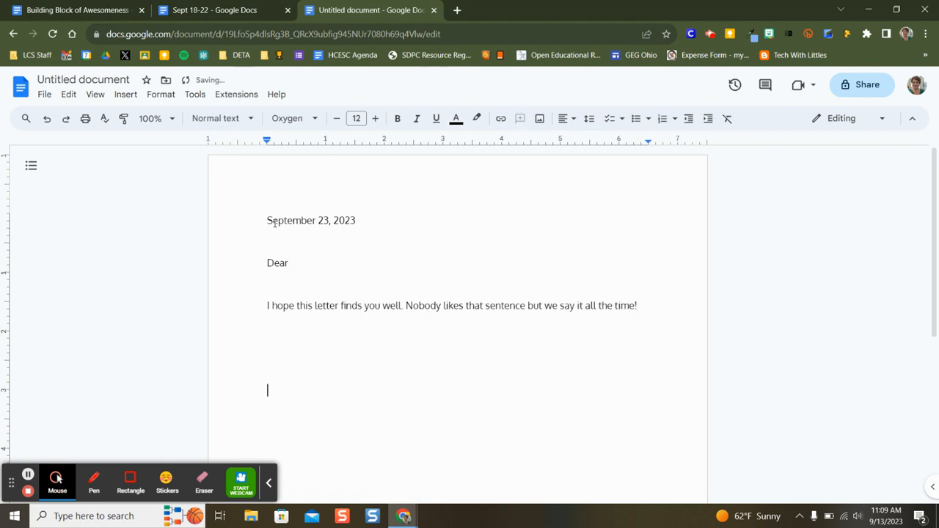
- Add the closing "Sincerely," and the signature "Me" several blank lines below the letter's body
key("Return")
key("Return")
key("Return")
key("Return")
key("Return")
key("Return")
key("Return")
key("Return")
key("Return")
type("Since")
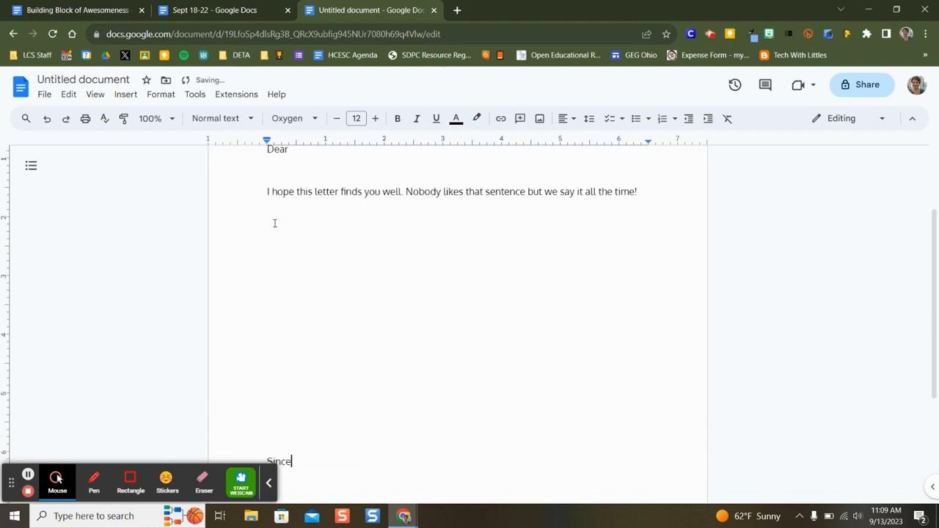
type("rly")
key("BackSpace")
type("el")
key("BackSpace")
key("BackSpace")
type("ely,")
left_click(269, 484)
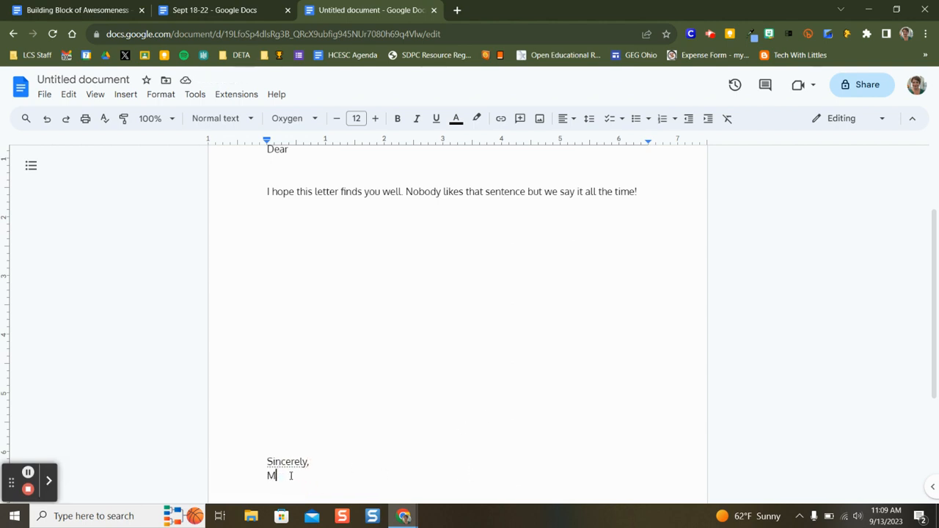
type("e")
- Rename the letter document as "Letter of yes"
scroll(370, 453, "up", 2)
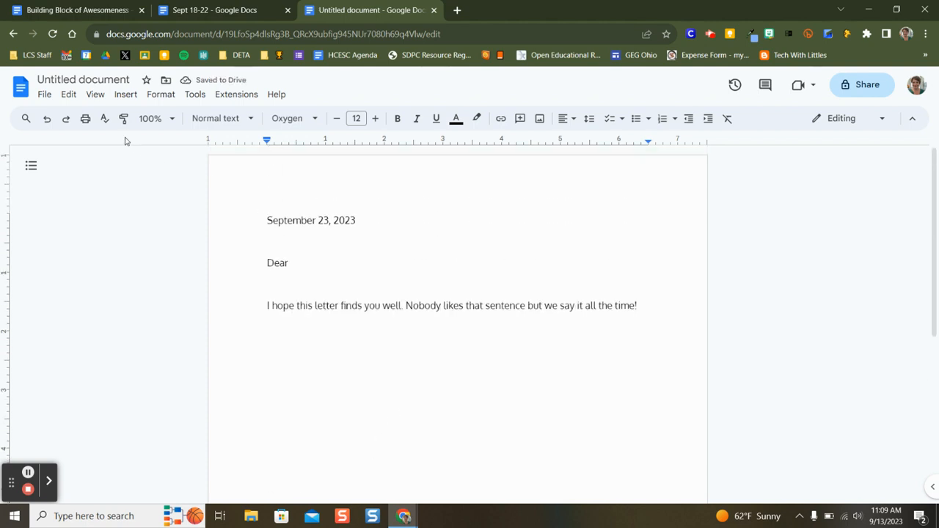
left_click(103, 76)
type("Let")
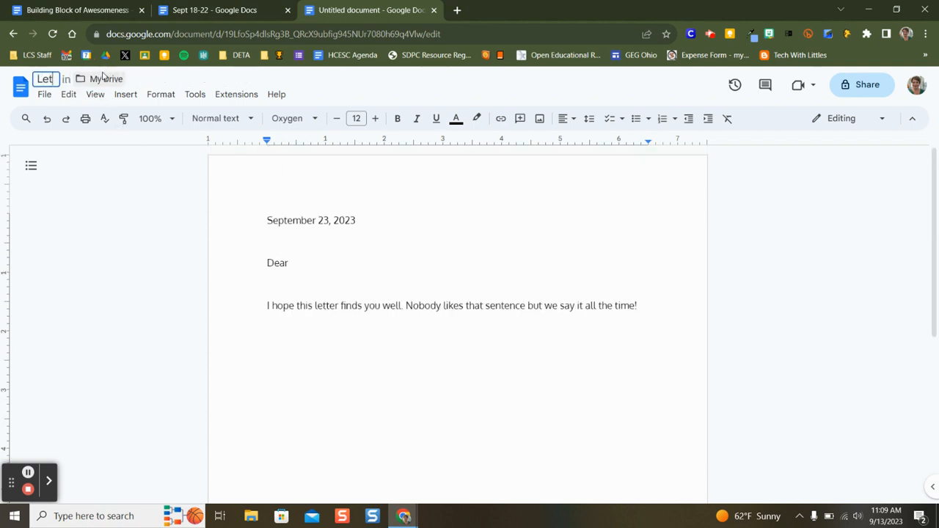
type("ter of yes")
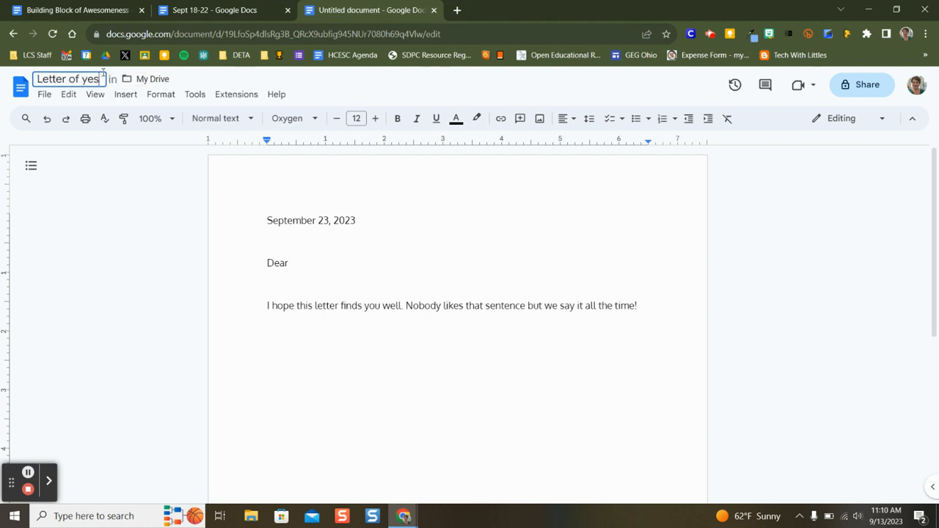
- Start a new custom building block and choose the whole letter, from the signature up to the date, as its content
left_click(125, 92)
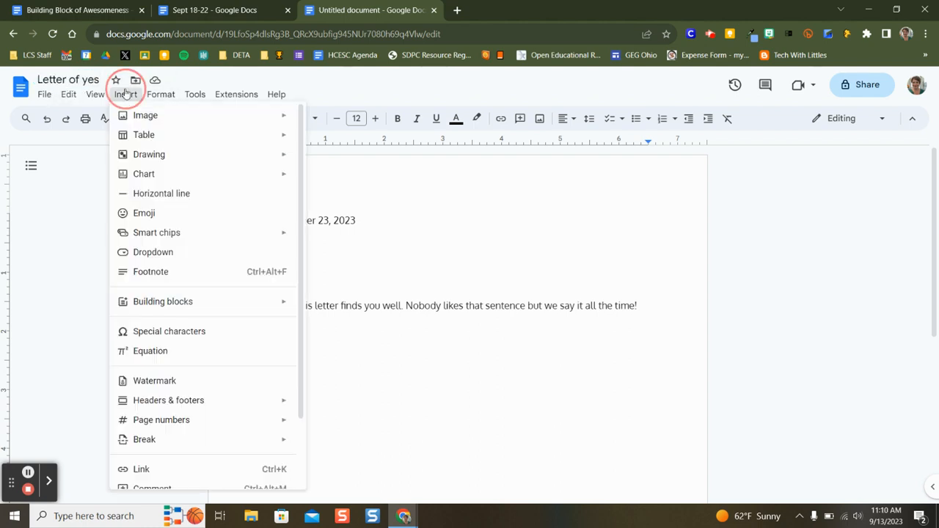
mouse_move(177, 304)
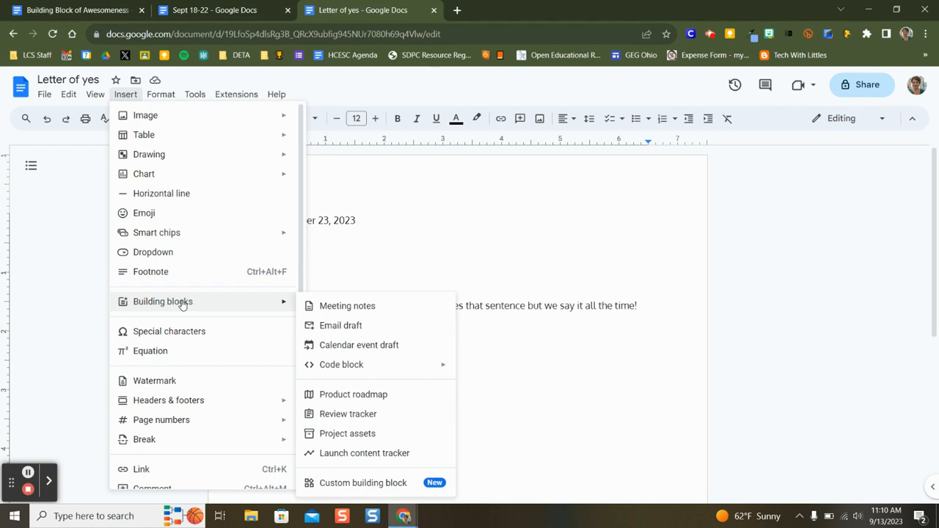
left_click(348, 485)
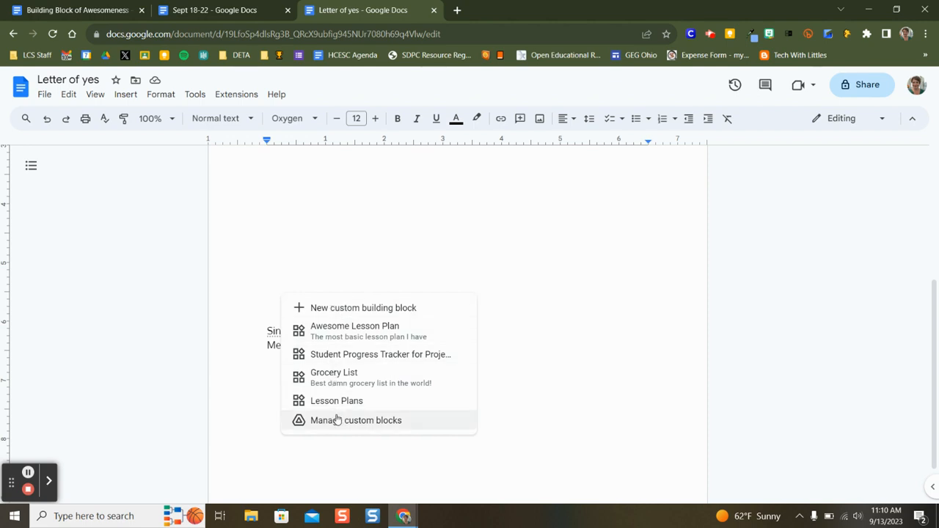
left_click(333, 309)
scroll(315, 342, "down", 2)
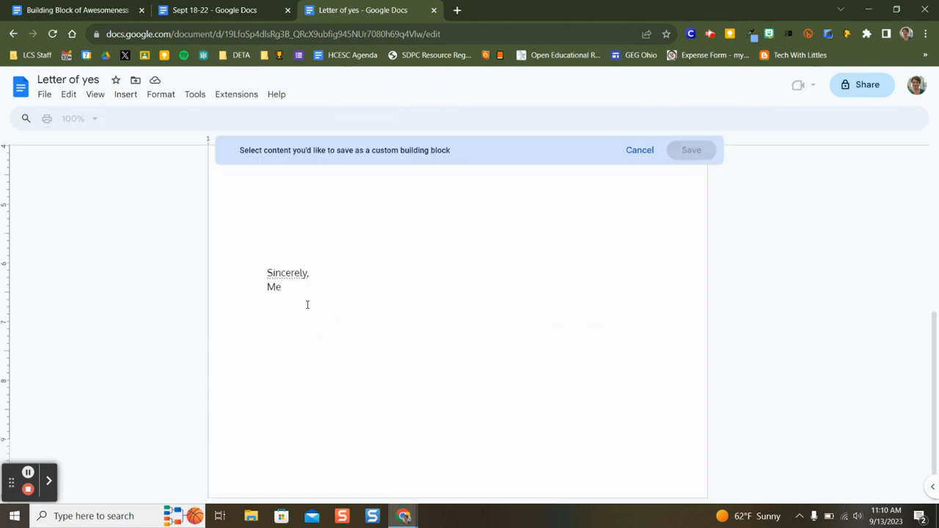
left_click_drag(306, 304, 252, 214)
scroll(260, 252, "up", 4)
left_click(692, 150)
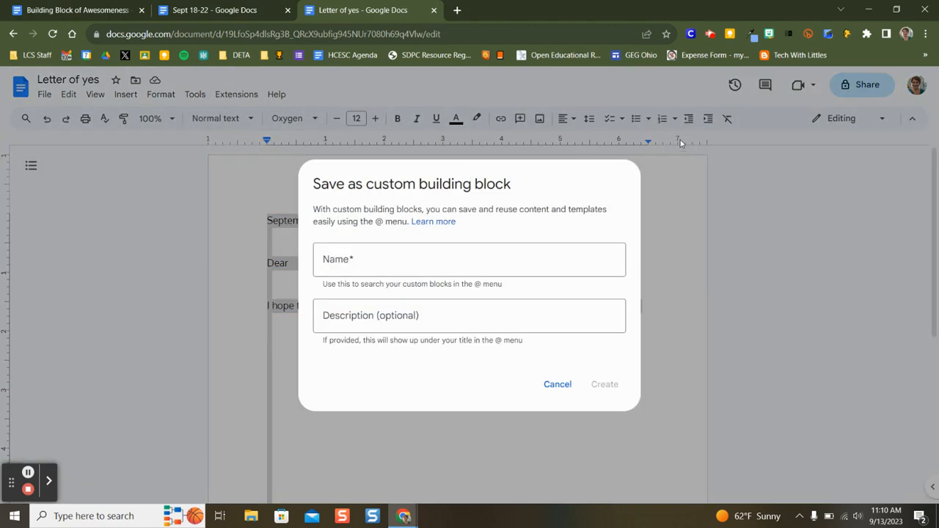
- Name the custom building block "Letter of yes", leave the description empty, create it and dismiss the confirmation
left_click(377, 261)
type("Let")
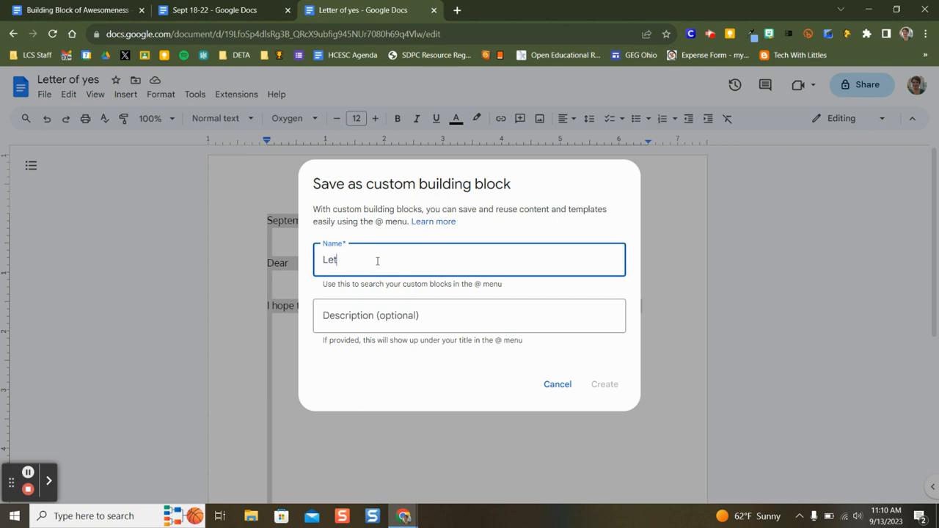
type("ter of yes")
key("Tab")
left_click(604, 384)
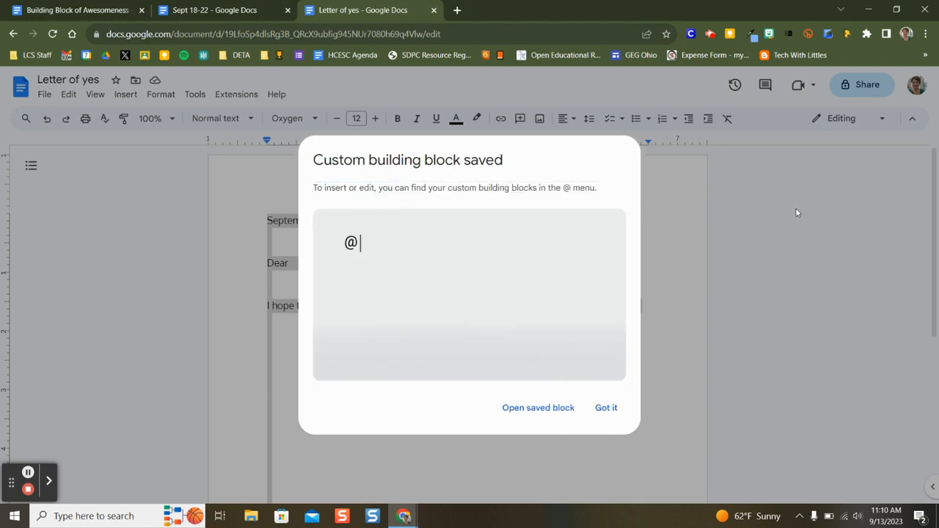
left_click(606, 408)
- Open a separate browser tab with a new blank document from docs.new for reusing the letter
left_click(457, 10)
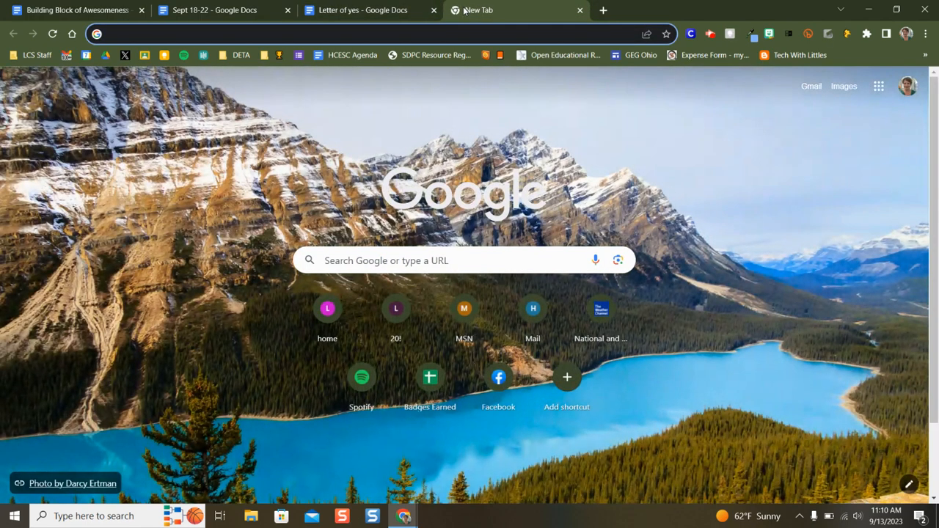
type("docs.new")
key("Return")
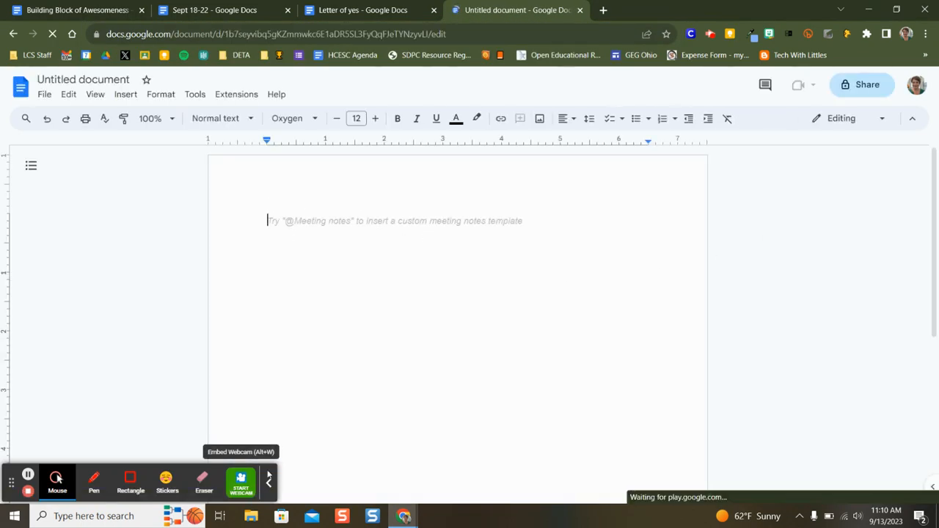
left_click(269, 482)
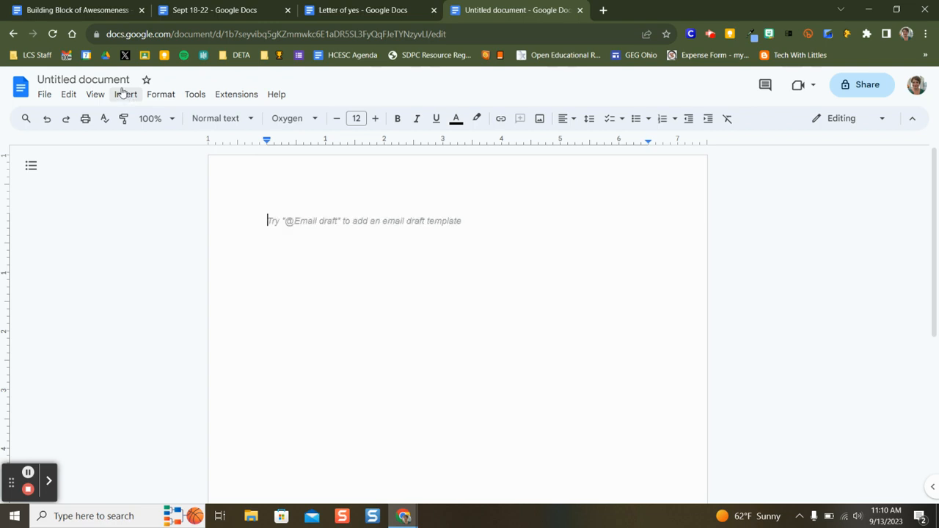
- Insert the custom building block "Letter of yes" into the blank document by searching for "L" with an @ mention, and review the inserted letter
double_click(288, 219)
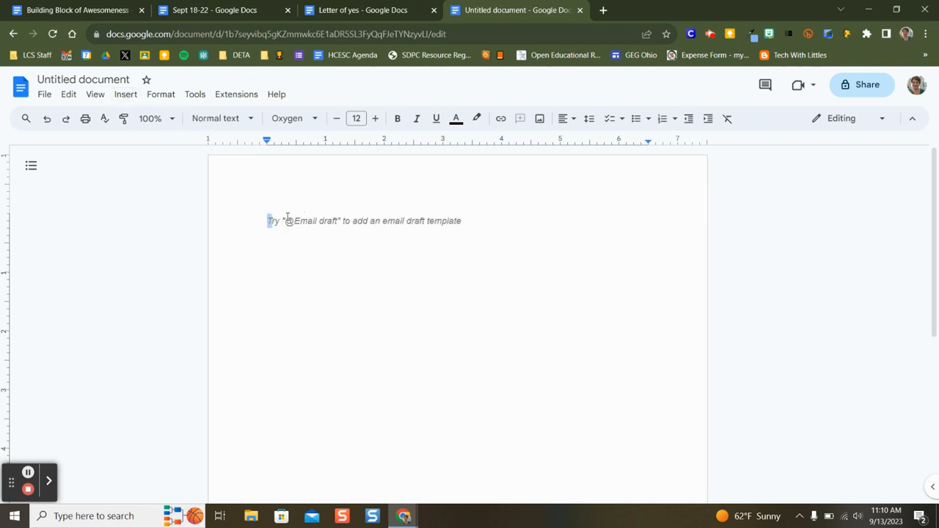
type("@a")
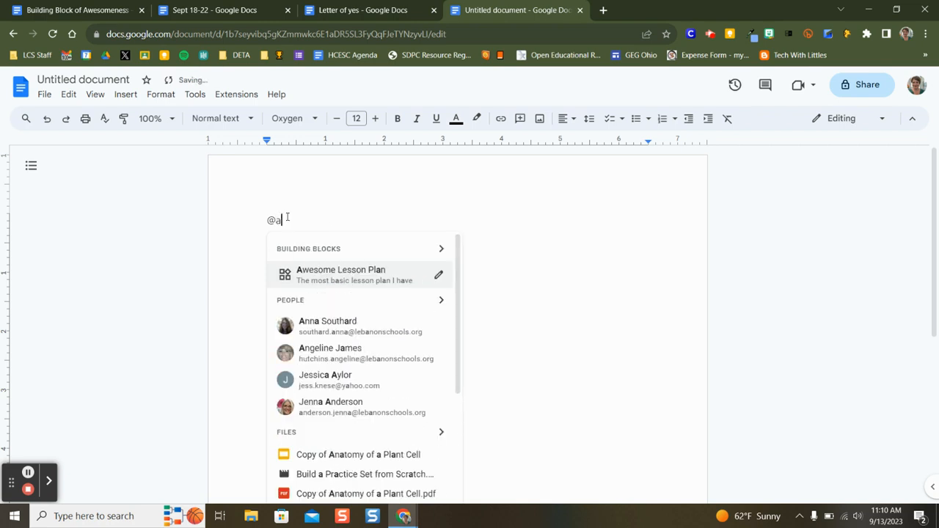
key("BackSpace")
type("a")
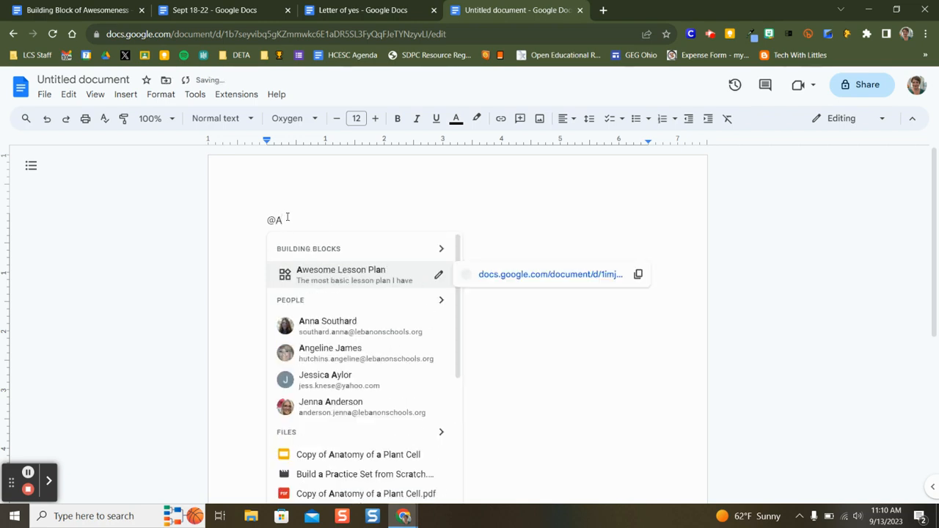
key("BackSpace")
type("L")
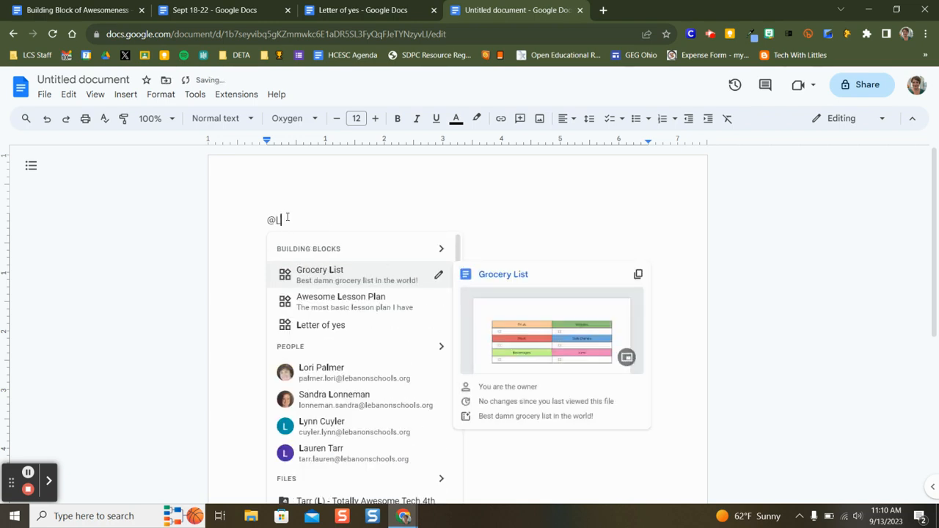
left_click(308, 325)
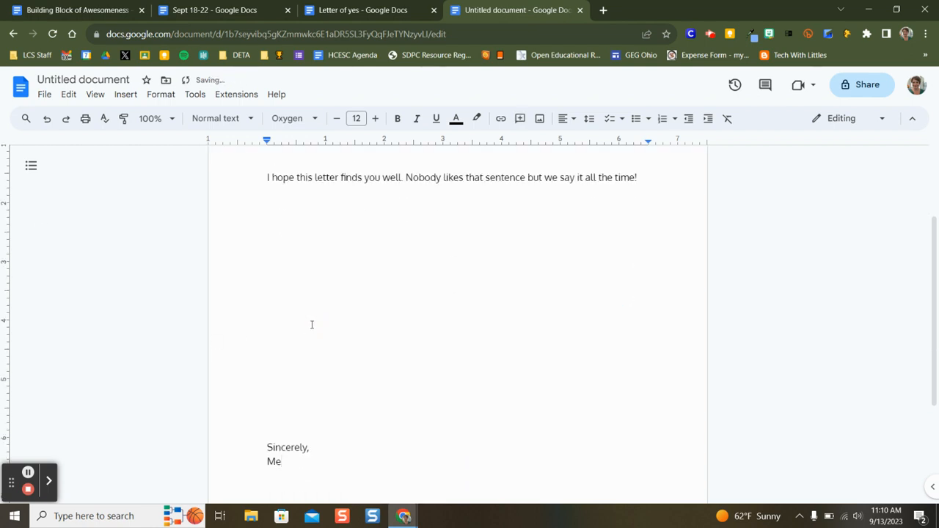
scroll(316, 329, "up", 2)
scroll(398, 365, "down", 1)
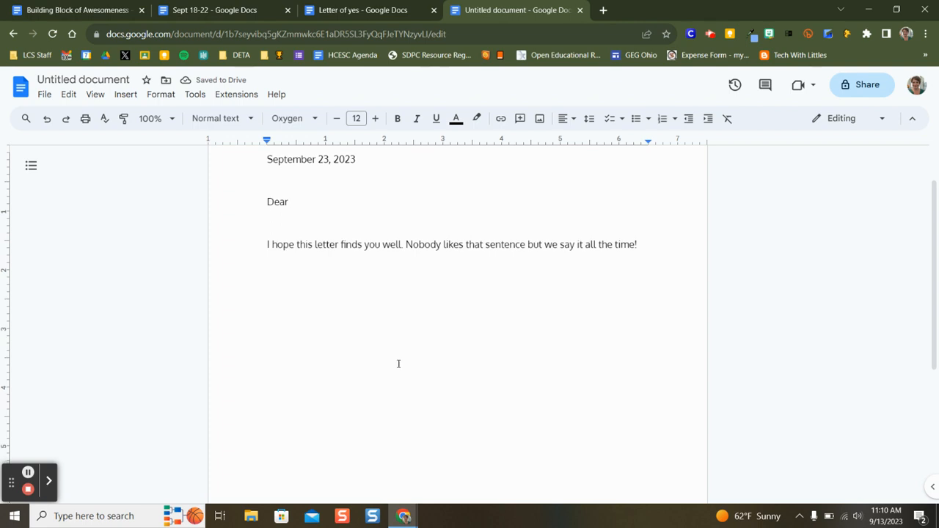
scroll(399, 364, "up", 1)
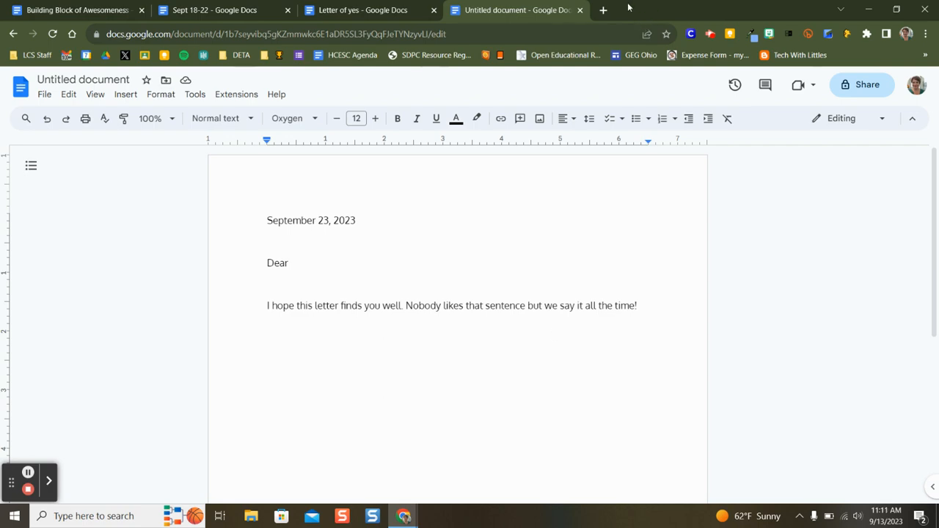
- Create one more blank document from docs.new in a new browser tab
left_click(604, 10)
type("do")
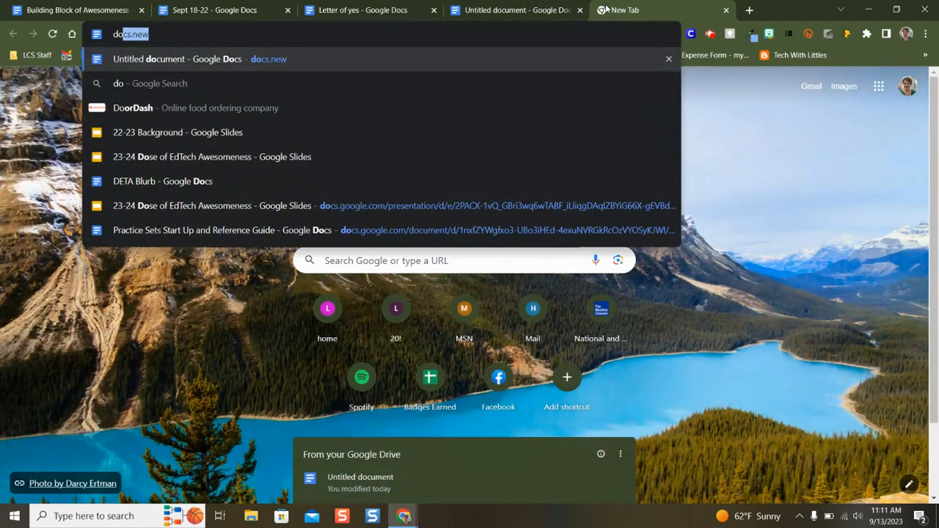
key("Return")
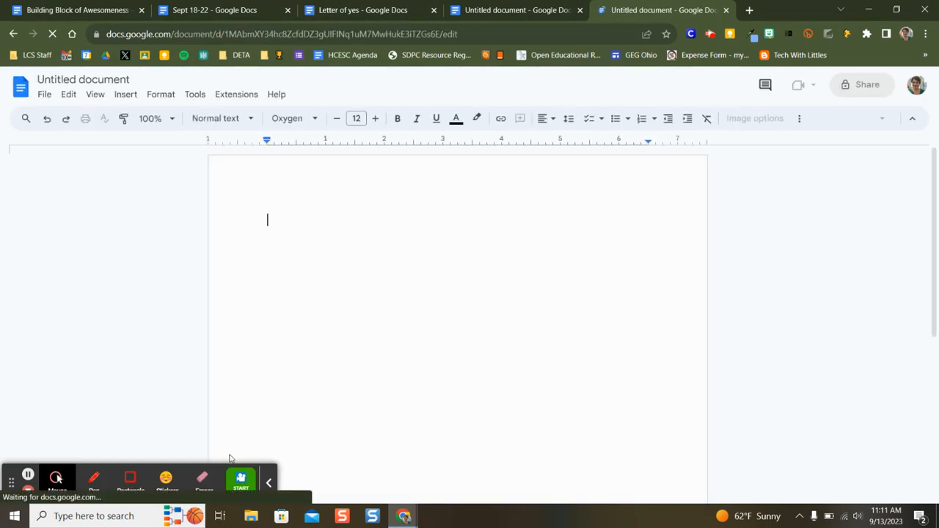
left_click(268, 482)
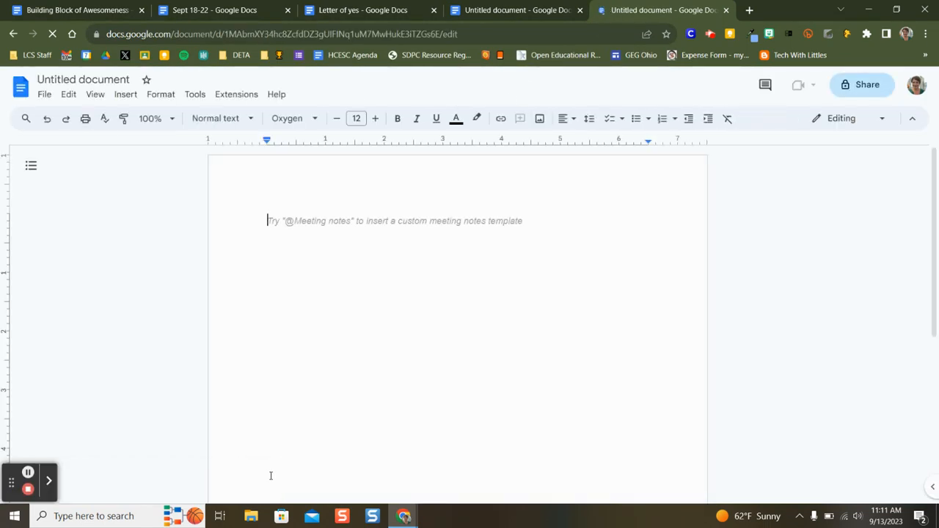
- Switch the new blank document to the Pageless format in its page setup
left_click(125, 95)
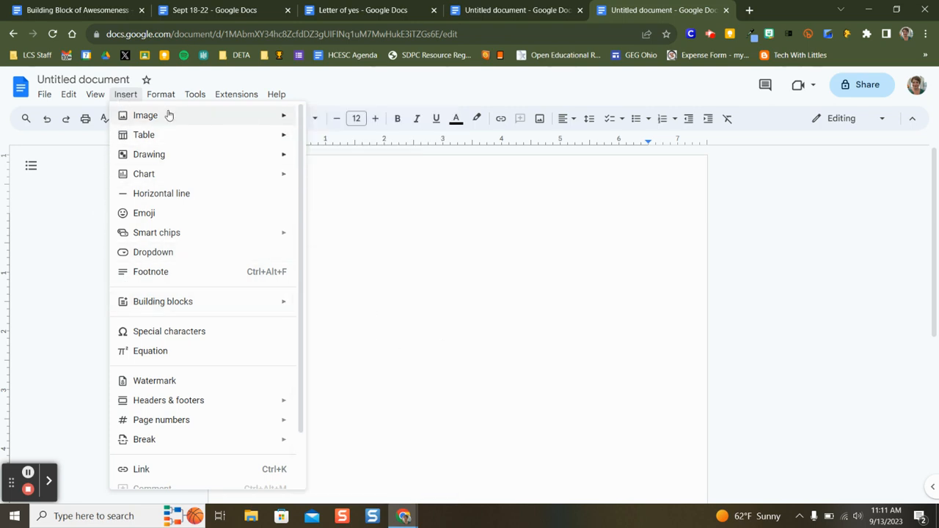
left_click(470, 275)
left_click(44, 94)
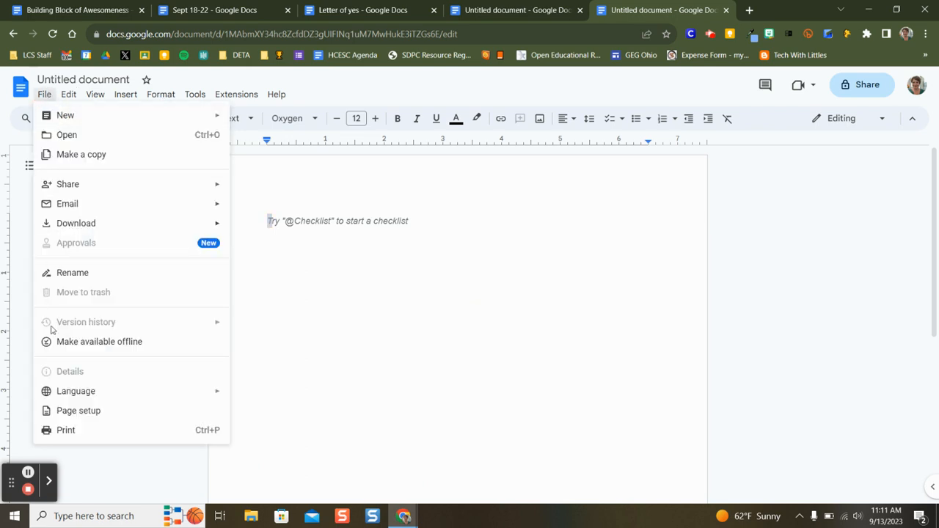
left_click(61, 411)
left_click(497, 173)
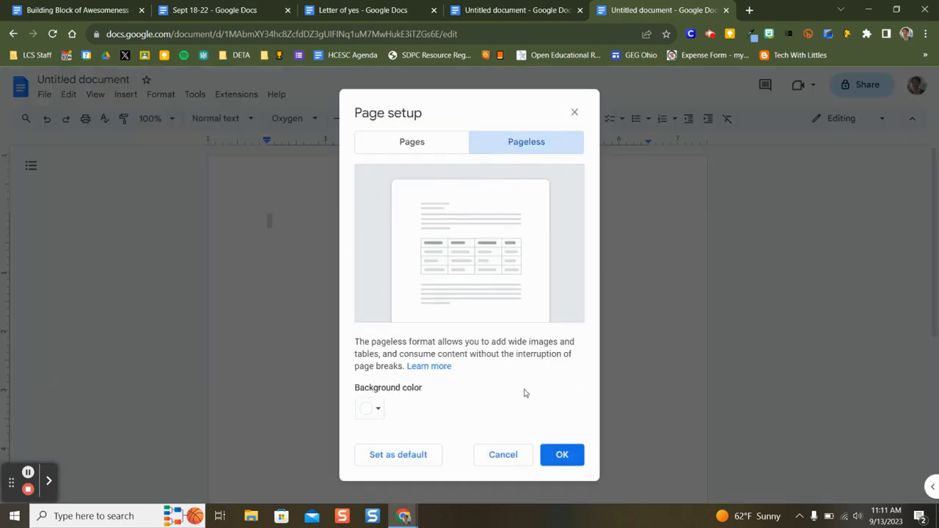
left_click(563, 454)
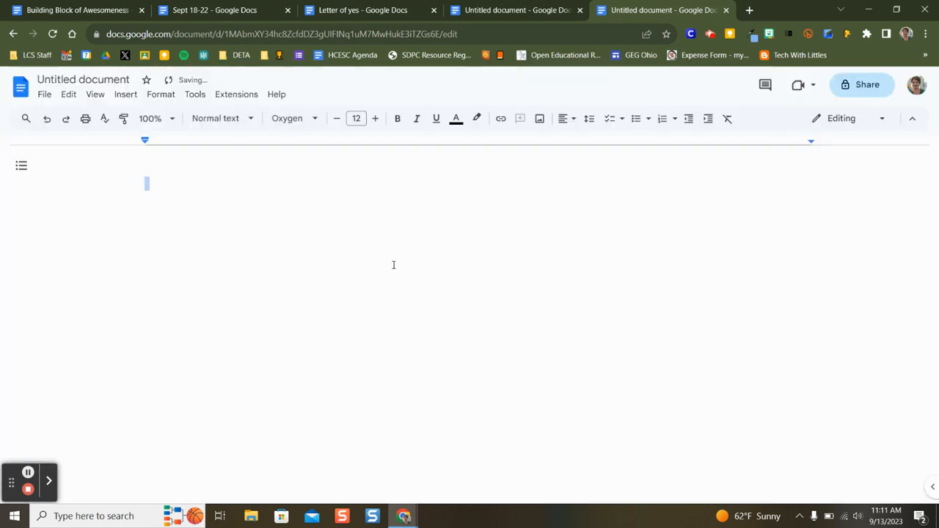
- Insert a table of three columns and two rows at the start of the document
left_click(152, 183)
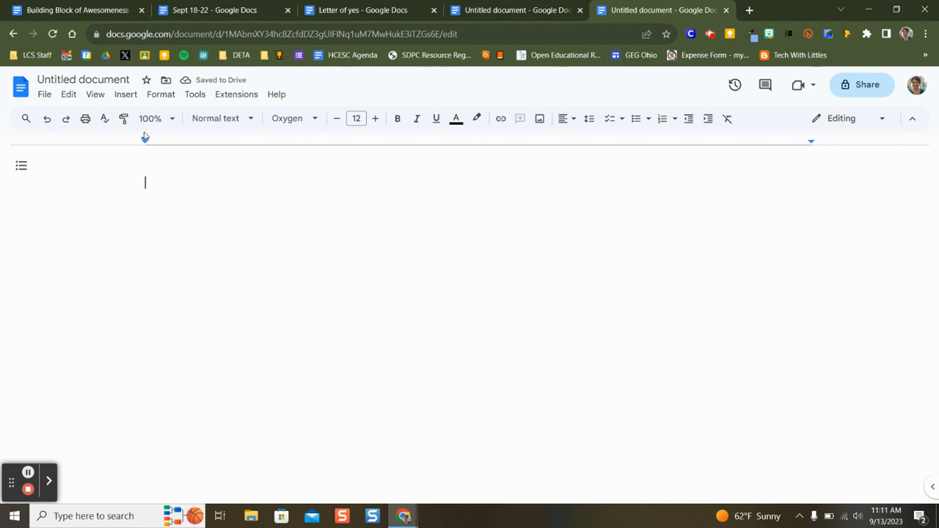
left_click(126, 94)
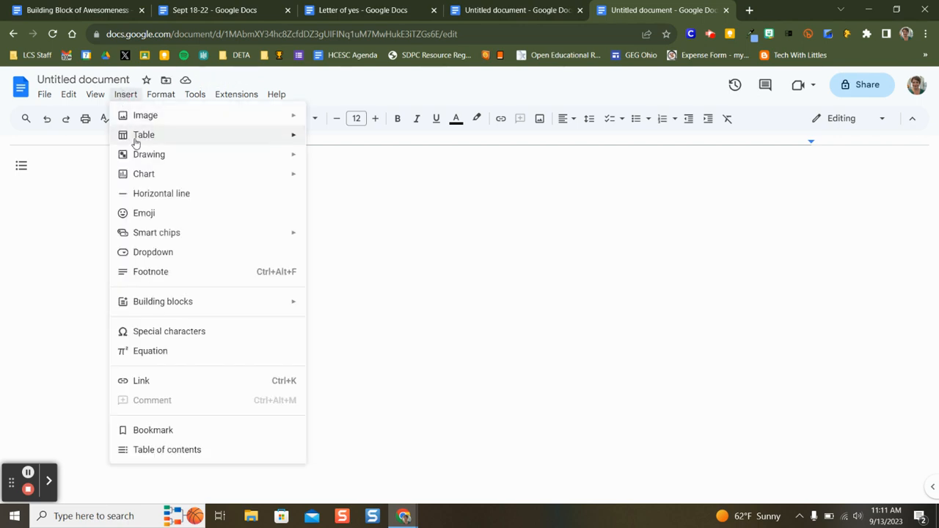
mouse_move(242, 136)
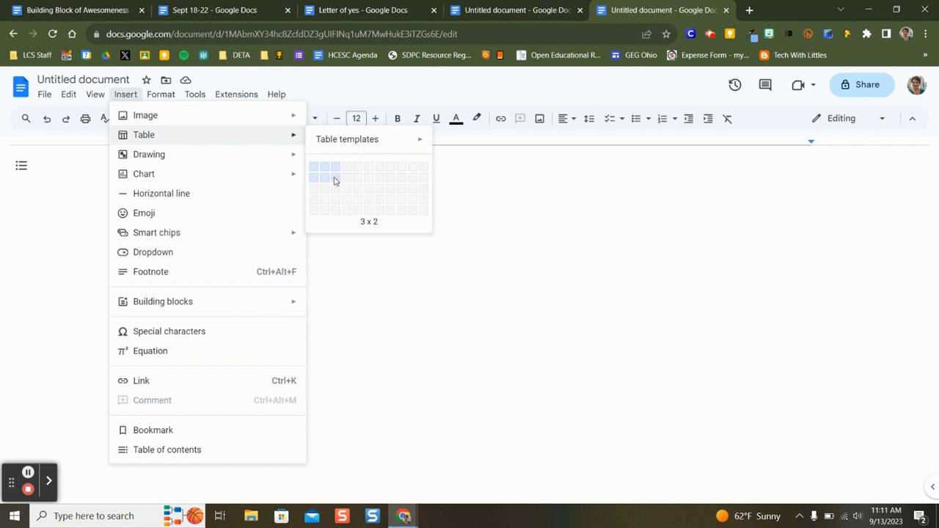
left_click(335, 178)
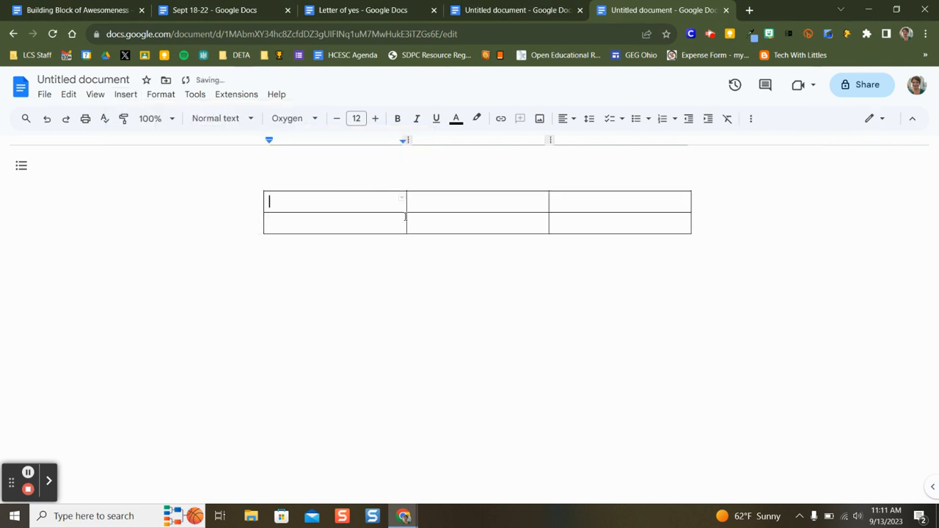
- Fill the three top-row cells with green, blue and light pink background colors in order
left_click_drag(298, 200, 640, 189)
left_click(634, 193)
mouse_move(380, 196)
left_mouse_down()
mouse_move(610, 201)
mouse_move(383, 201)
left_mouse_up()
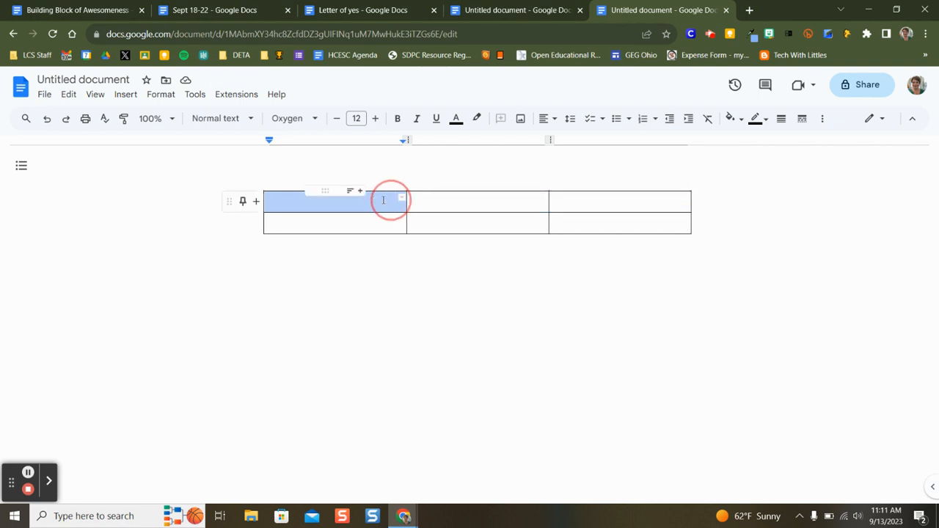
left_click(731, 119)
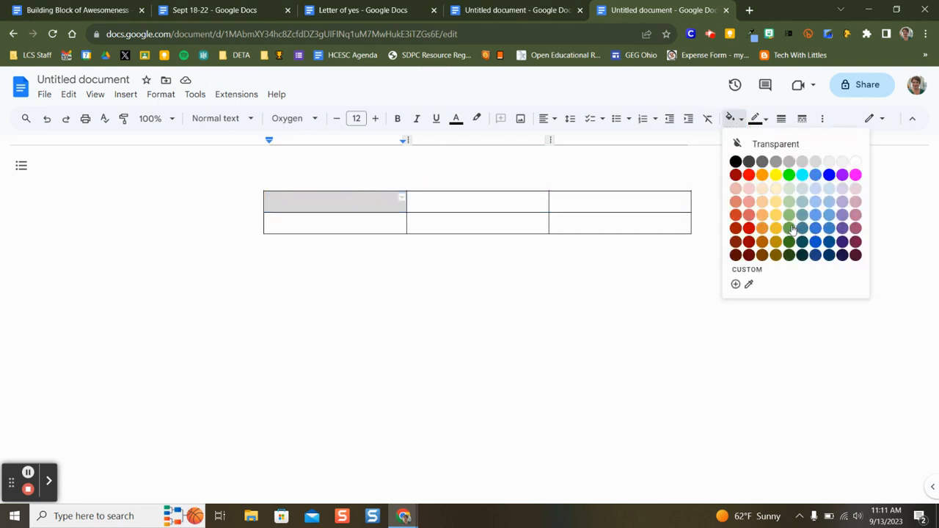
left_click(788, 228)
left_click(453, 206)
left_click(750, 119)
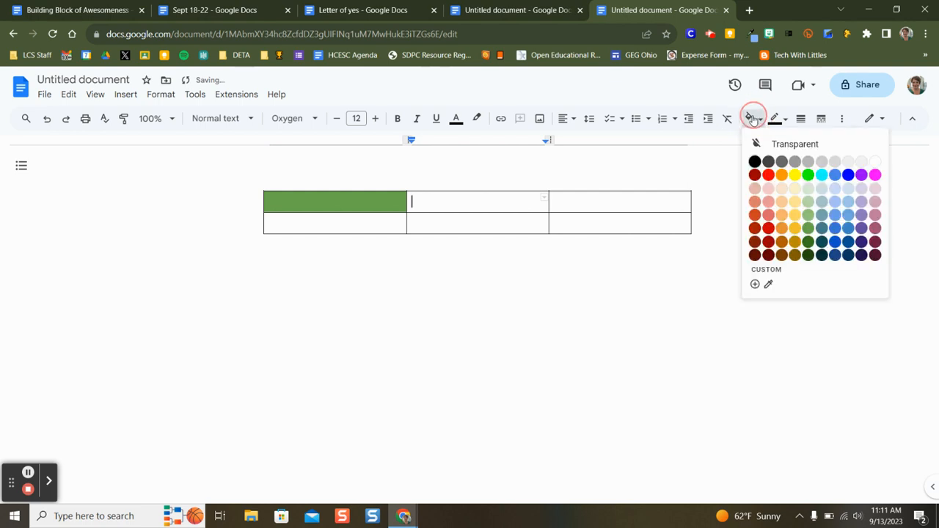
left_click(835, 235)
left_click(646, 205)
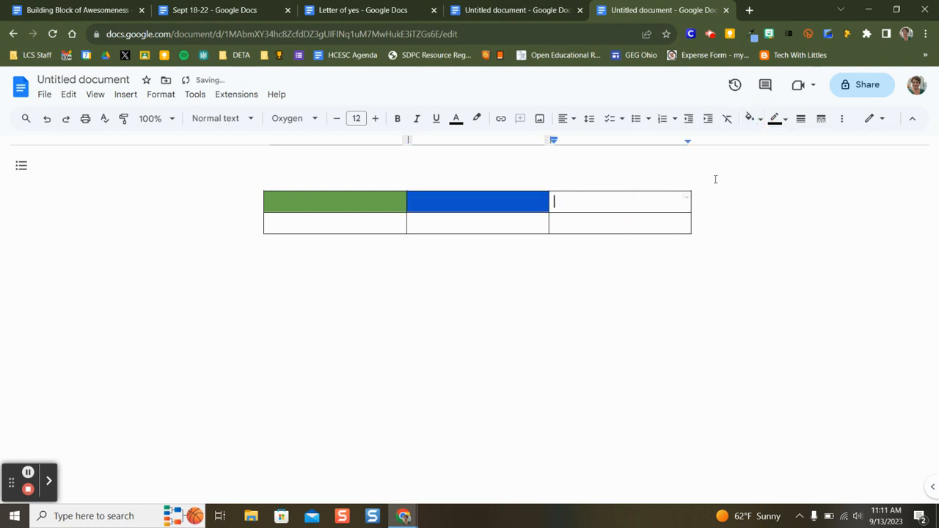
left_click(750, 119)
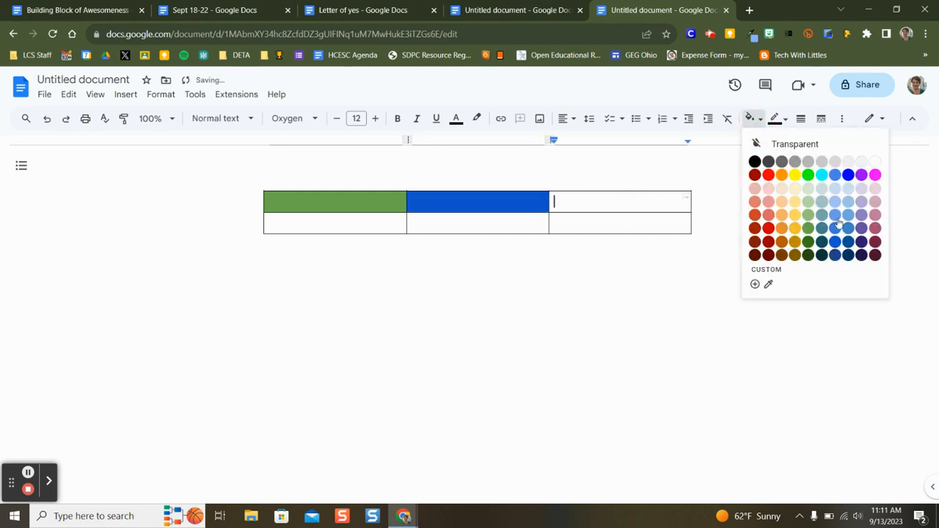
left_click(875, 202)
- Format all cells of the table with centered Happy Monkey text at size 17
left_click_drag(334, 193, 670, 222)
left_click(308, 118)
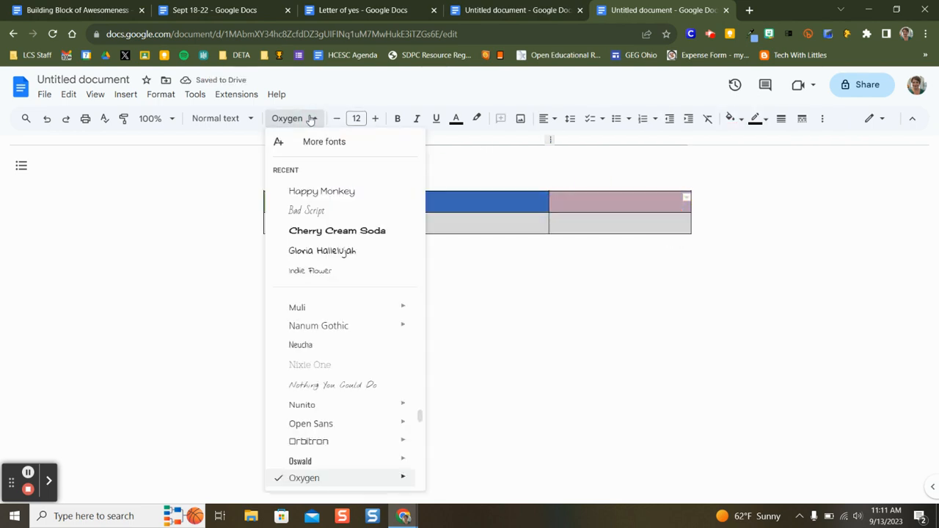
left_click(316, 194)
left_click(375, 118)
left_click(375, 118)
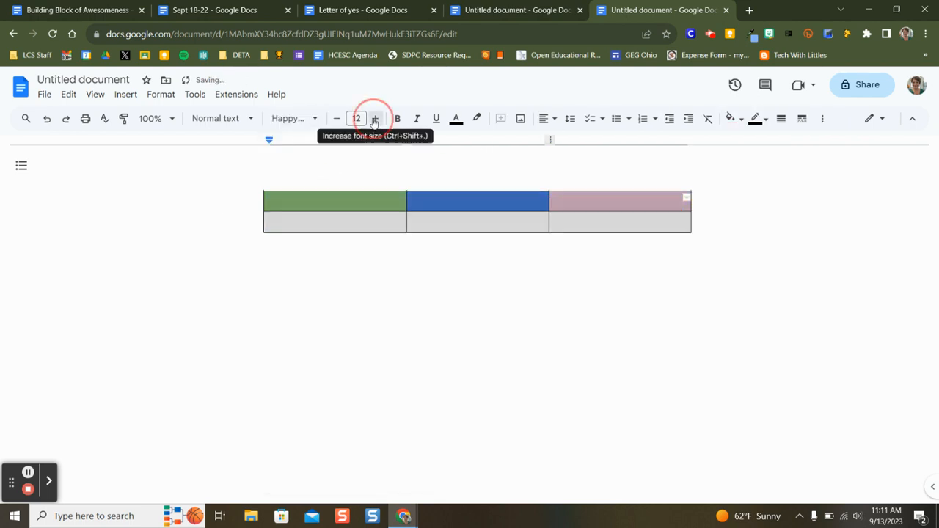
left_click(375, 118)
left_click(375, 118)
left_click(375, 119)
left_click(548, 119)
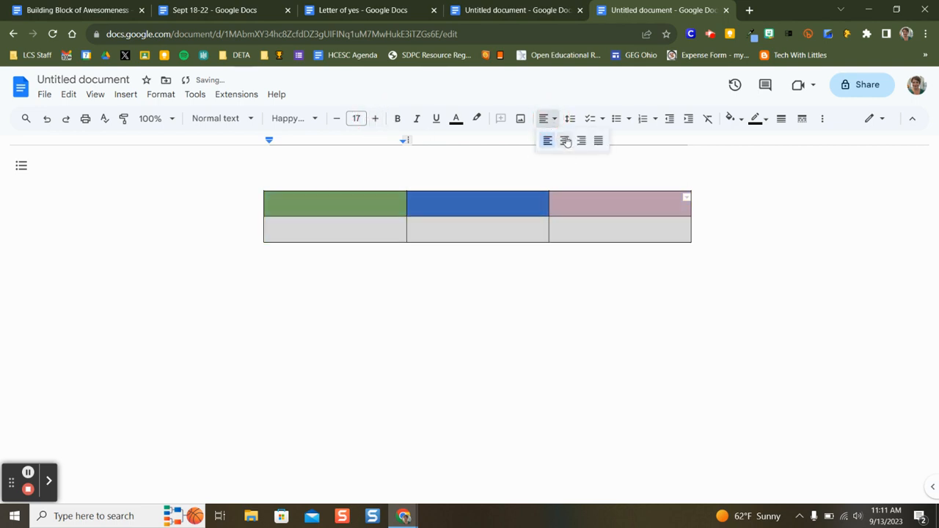
left_click(558, 141)
- Start a new dropdown in the first cell of the second row and name its template "Flavor of pickles"
left_click(363, 227)
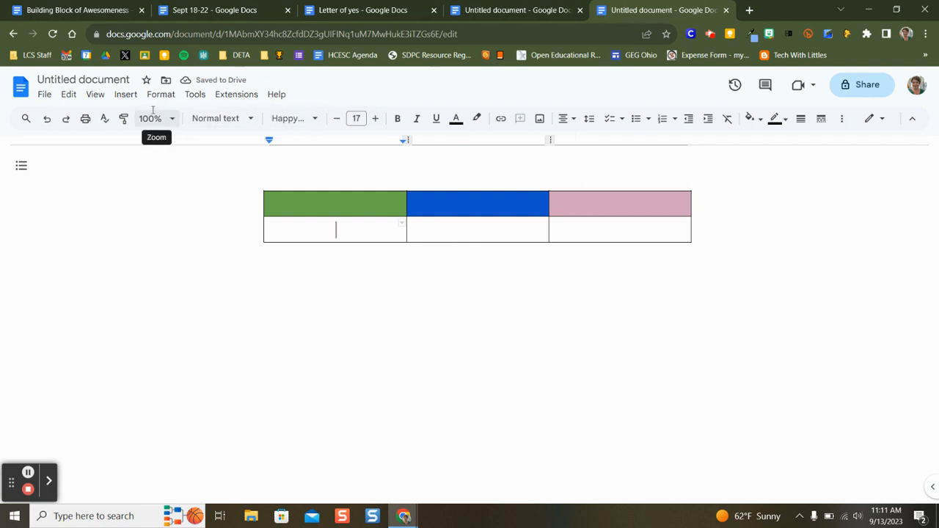
left_click(126, 96)
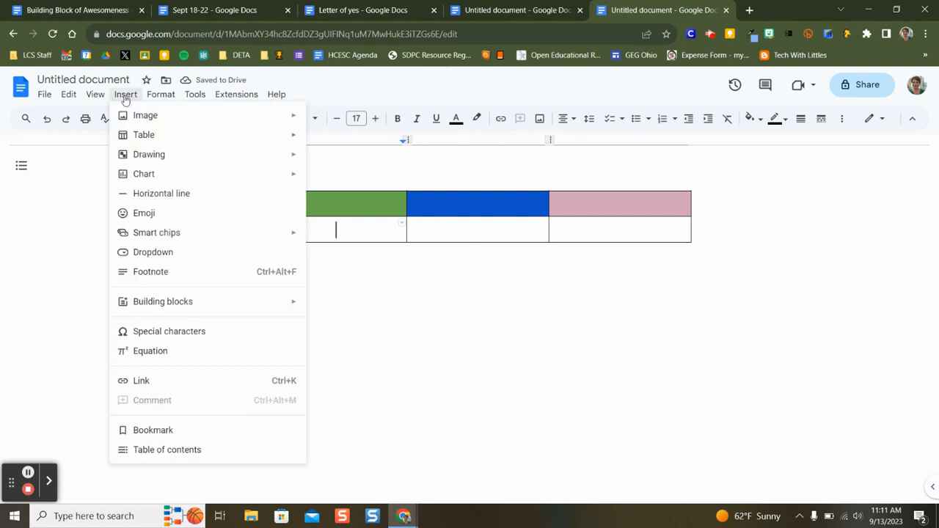
left_click(151, 252)
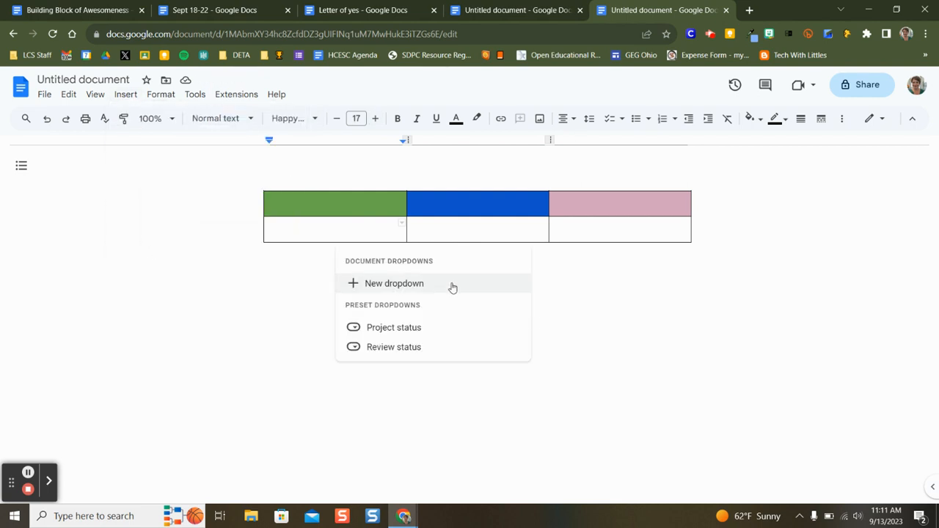
left_click(375, 284)
left_click(484, 211)
key("ctrl+a")
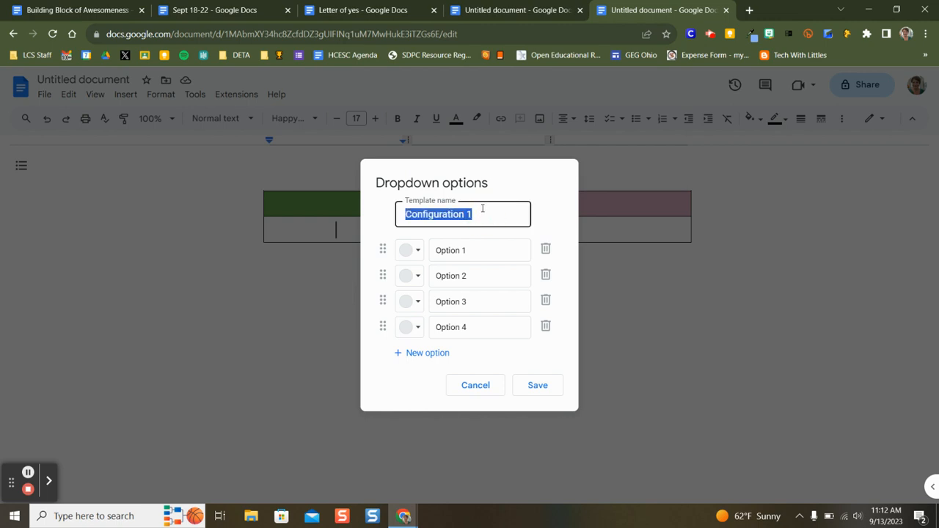
type("Fl")
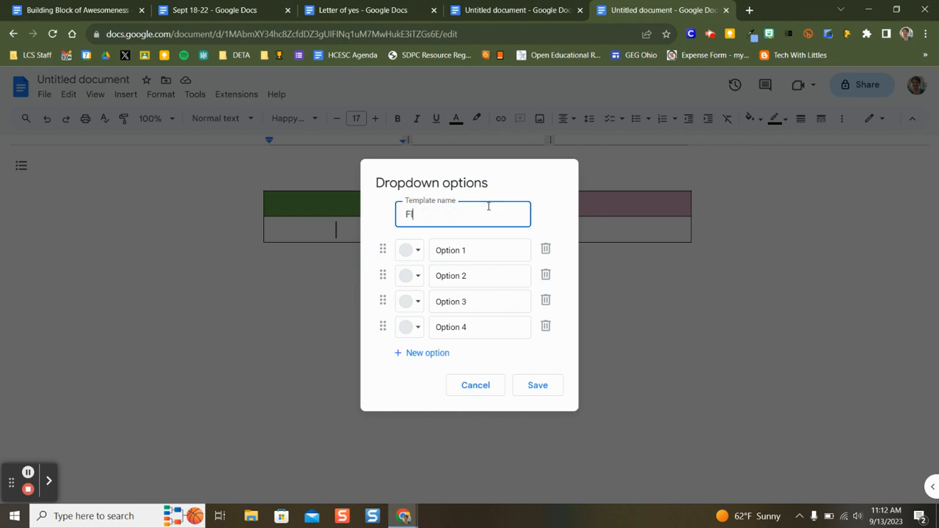
type("avor of pickles")
- Rename the dropdown's first two options "Bread and Butter" and "Dill"
left_click(458, 249)
double_click(456, 248)
key("BackSpace")
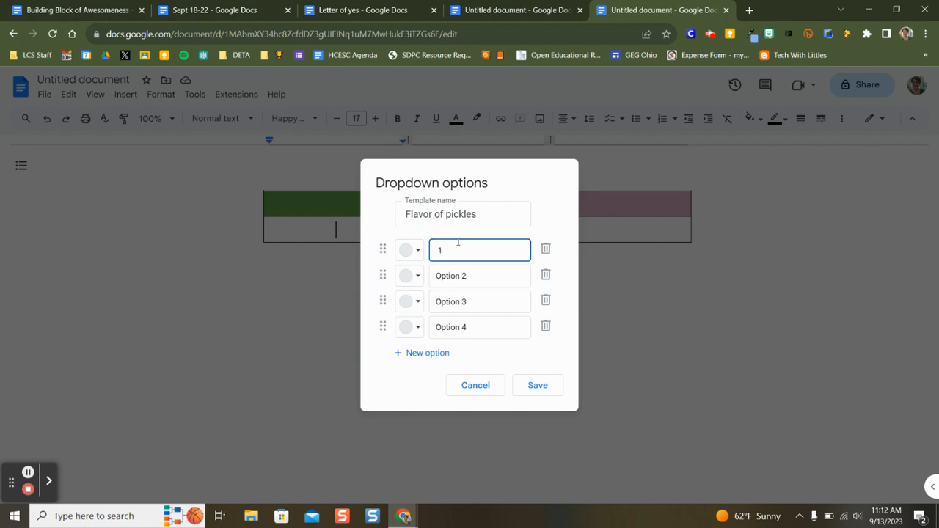
triple_click(458, 243)
type("Bread and Butter")
key("Tab")
key("Tab")
key("Tab")
key("Tab")
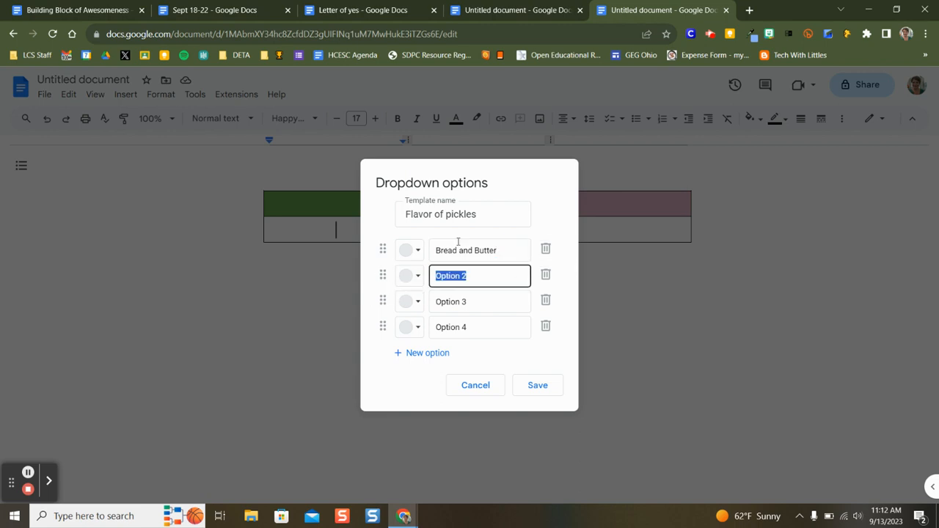
type("Dill")
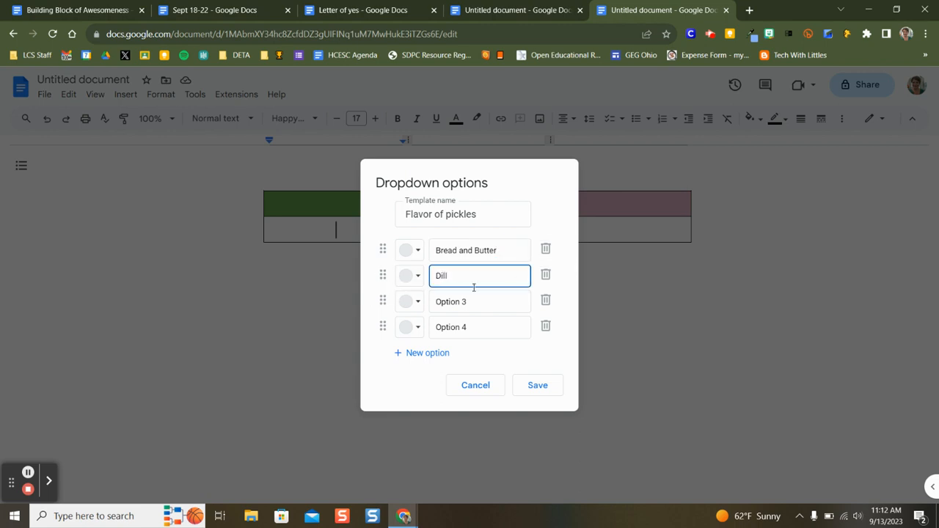
- Rename the dropdown's third option "Sweet" and its fourth option "Fire"
left_click(478, 301)
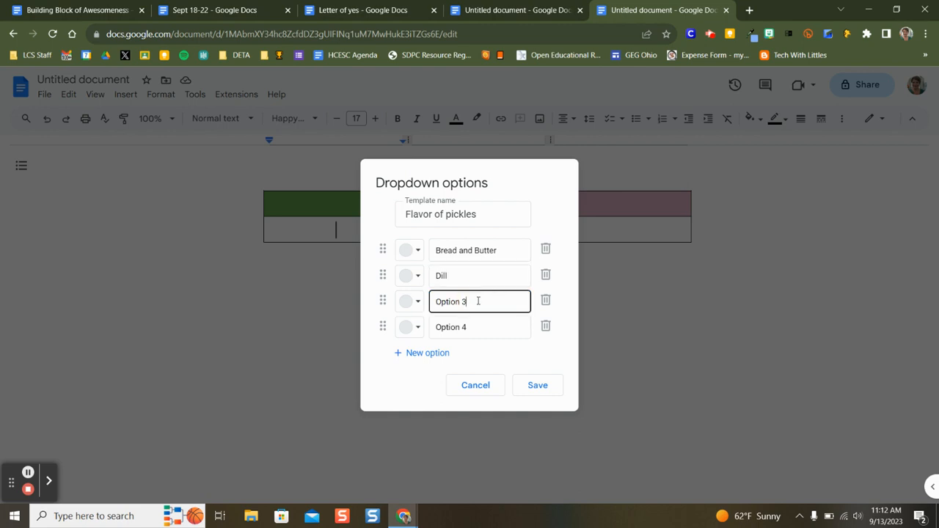
triple_click(478, 301)
type("Sweet")
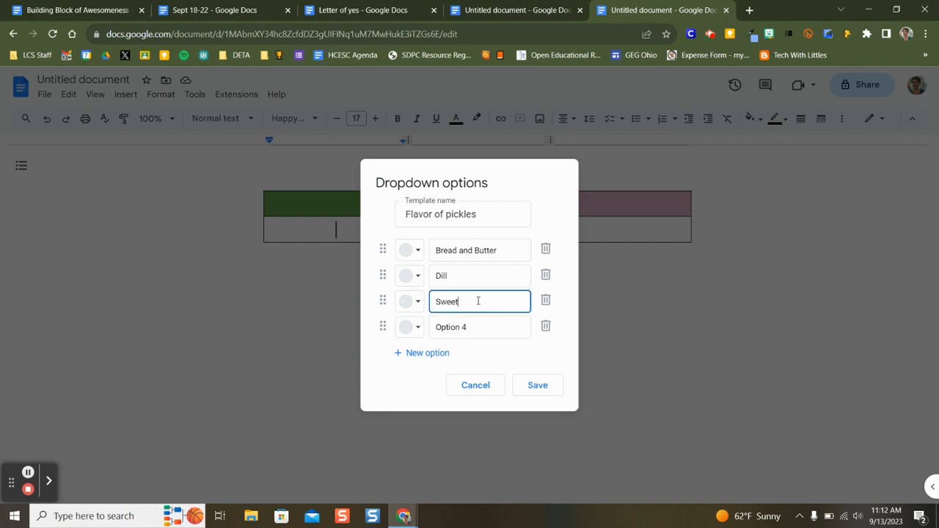
left_click(462, 327)
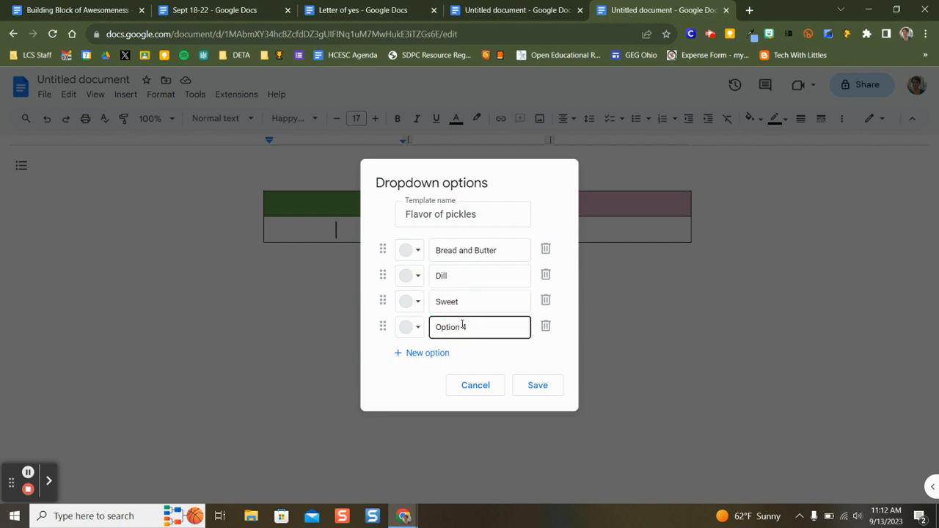
triple_click(463, 327)
type("Fire")
- Color the options: dark green for Bread and Butter, light green for Dill, light blue-gray for Sweet and dark blue for Fire
left_click(409, 251)
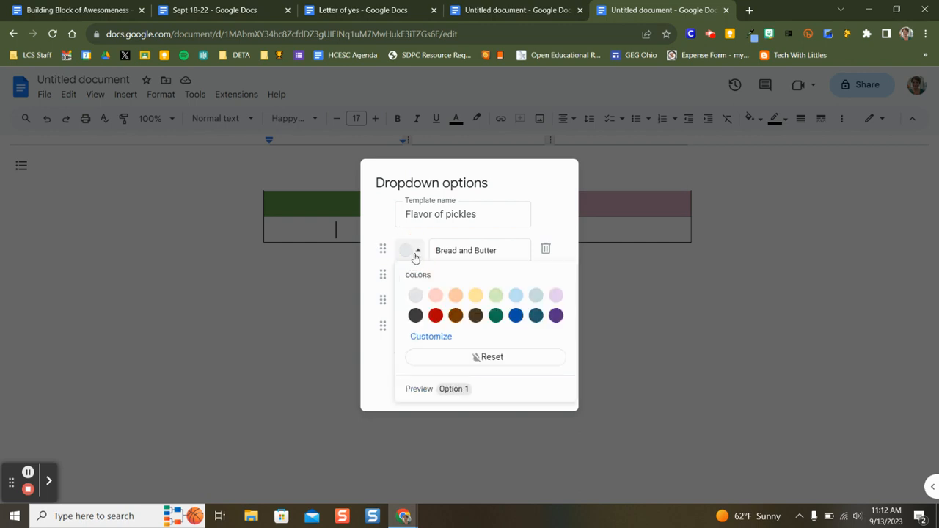
left_click(495, 316)
left_click(411, 276)
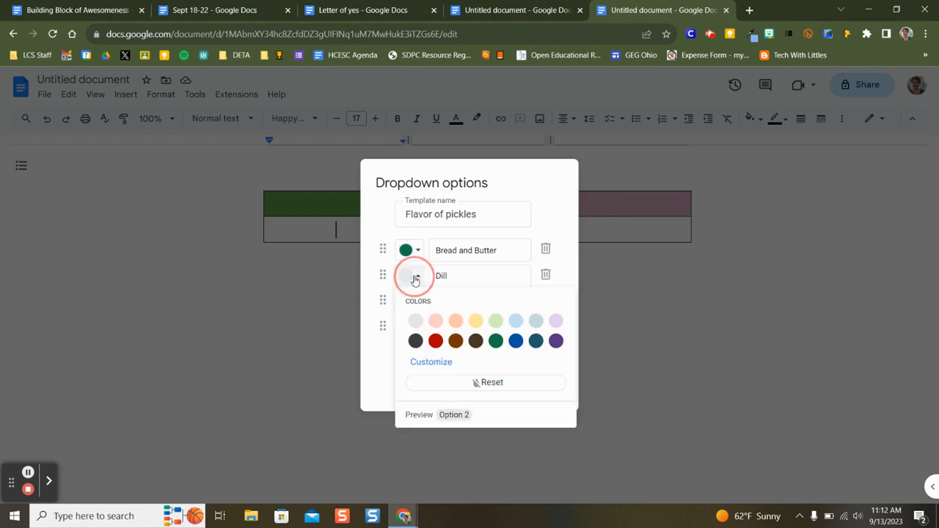
left_click(496, 320)
left_click(412, 303)
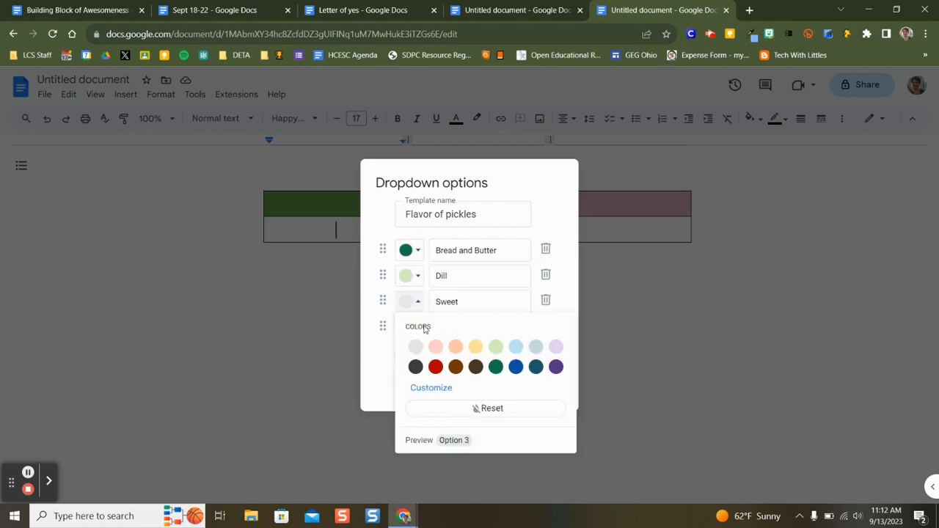
left_click(535, 347)
left_click(411, 328)
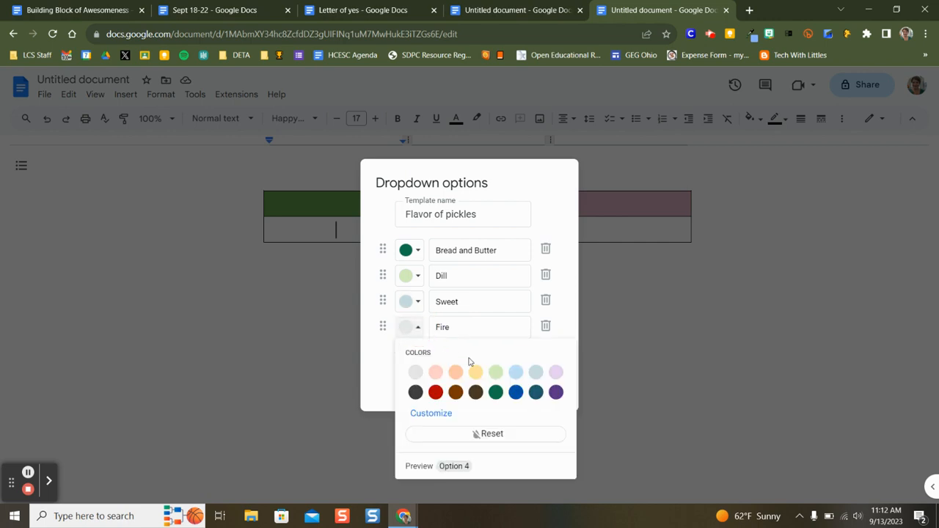
left_click(516, 393)
- Add a fifth option "Pick your favorite", move it to the top of the options and save the dropdown
left_click(446, 353)
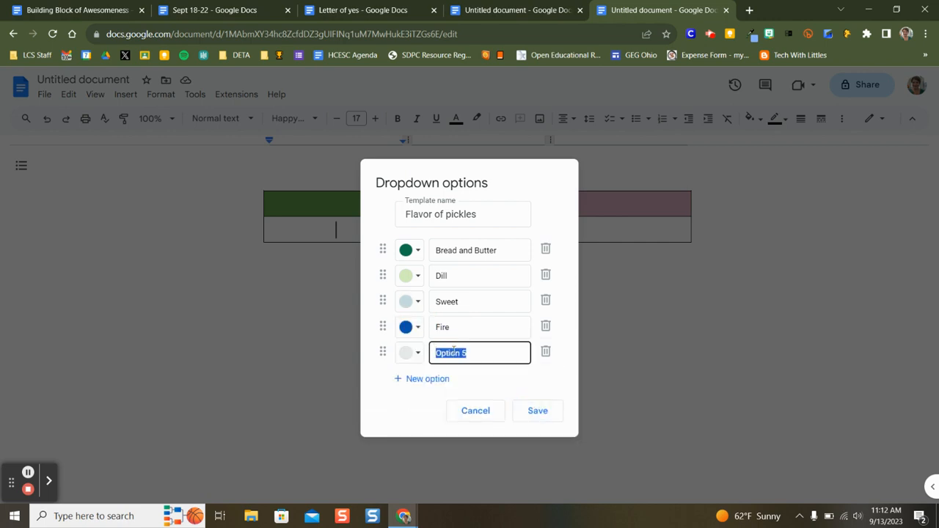
type("Pick your favorite")
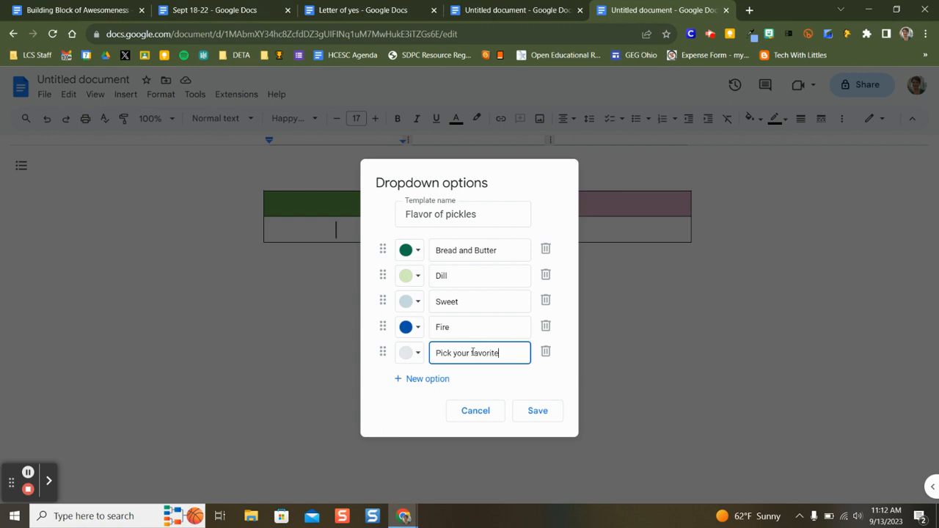
left_click_drag(380, 352, 383, 244)
left_click(536, 410)
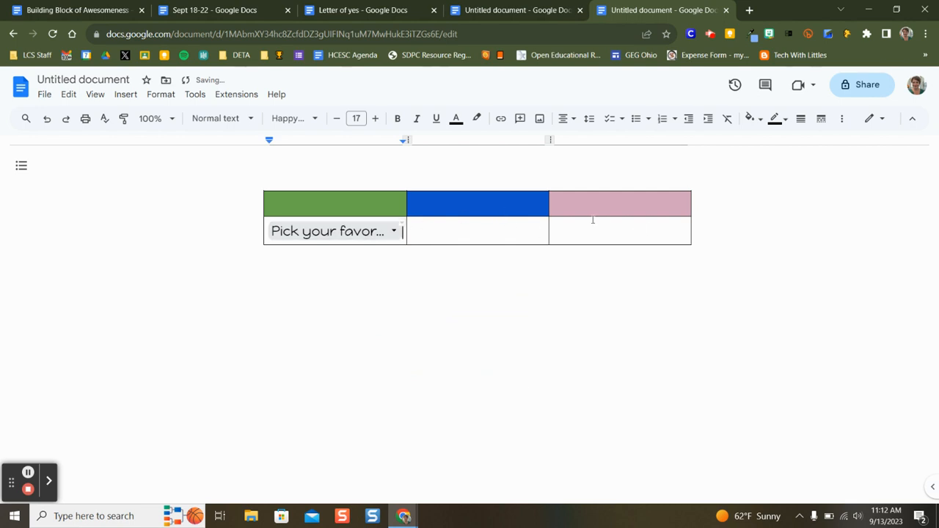
- Start a custom building block and choose the whole colored table with its dropdown as the content to save
left_click(45, 94)
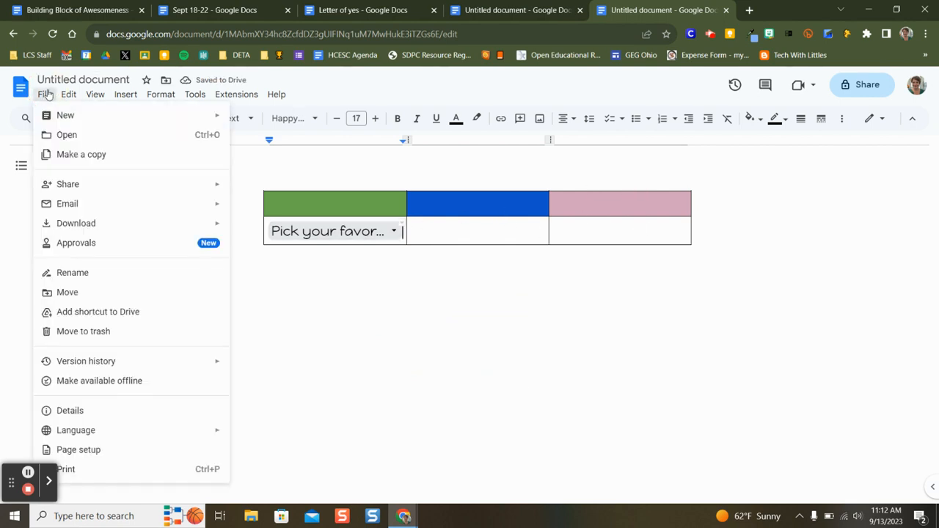
left_click(126, 94)
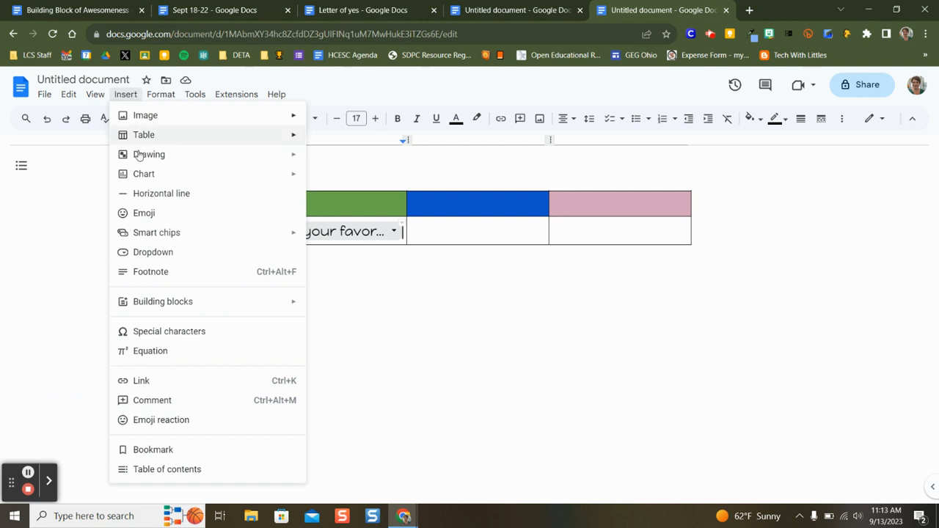
mouse_move(185, 308)
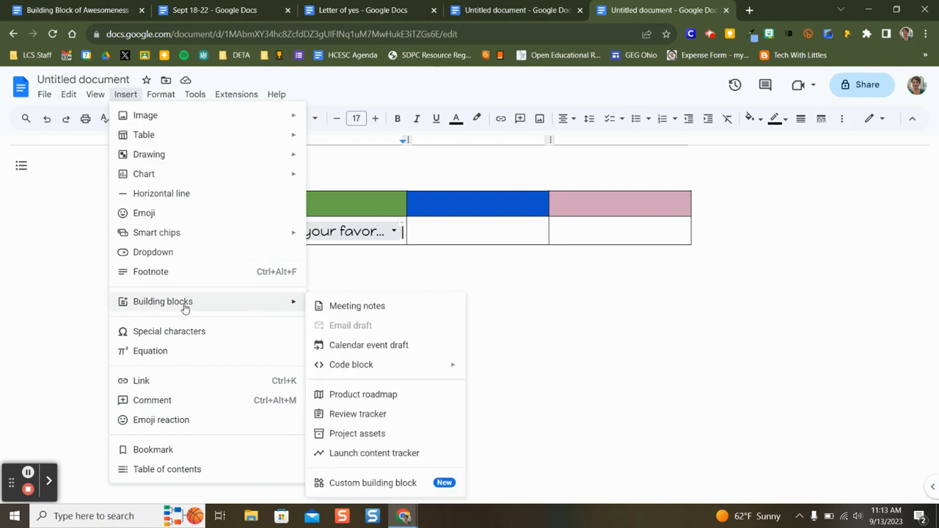
left_click(388, 482)
left_click(479, 256)
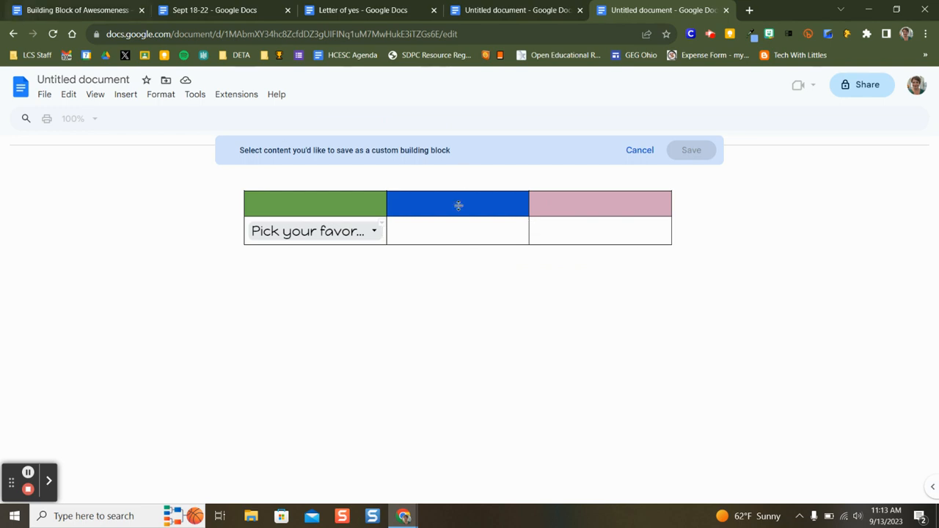
left_click_drag(245, 186, 675, 231)
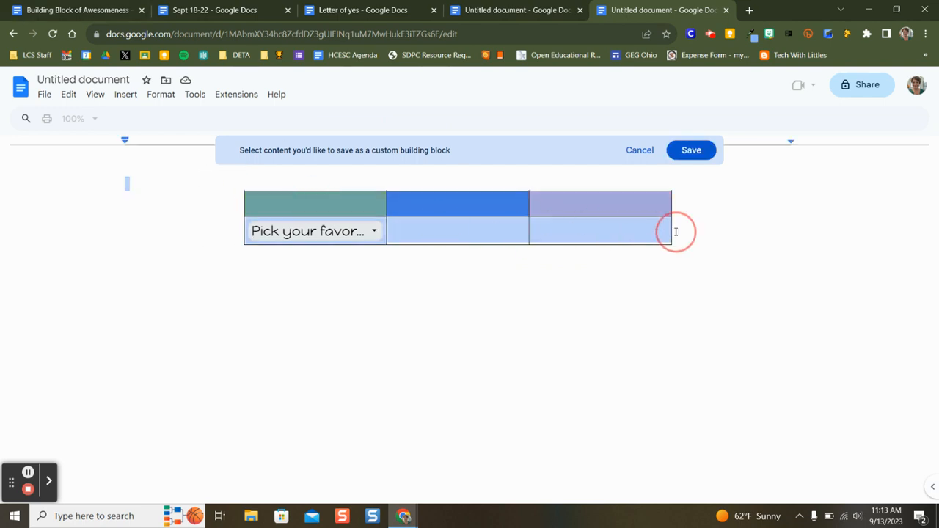
left_click(690, 151)
- Name the custom building block "Pickle Picker", create it without a description and return to the document below the table
left_click(439, 256)
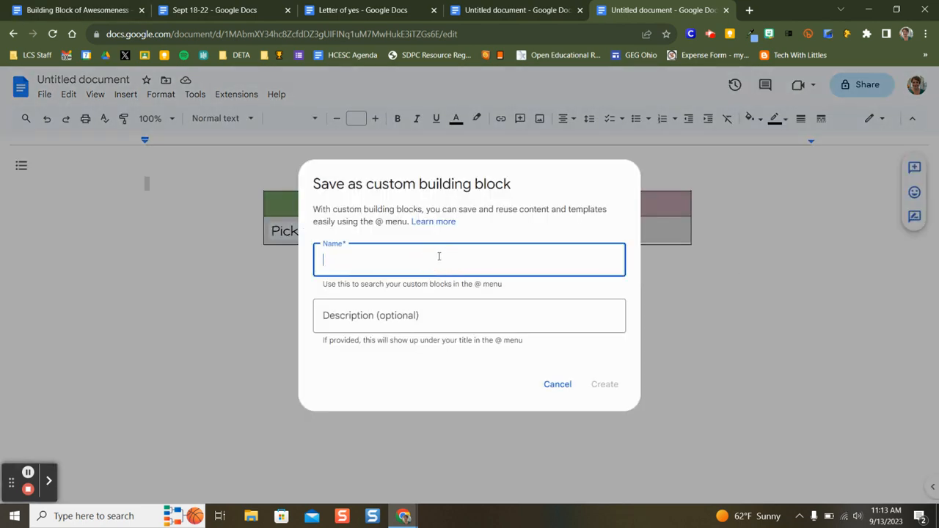
type("Pickle Picker")
left_click(512, 321)
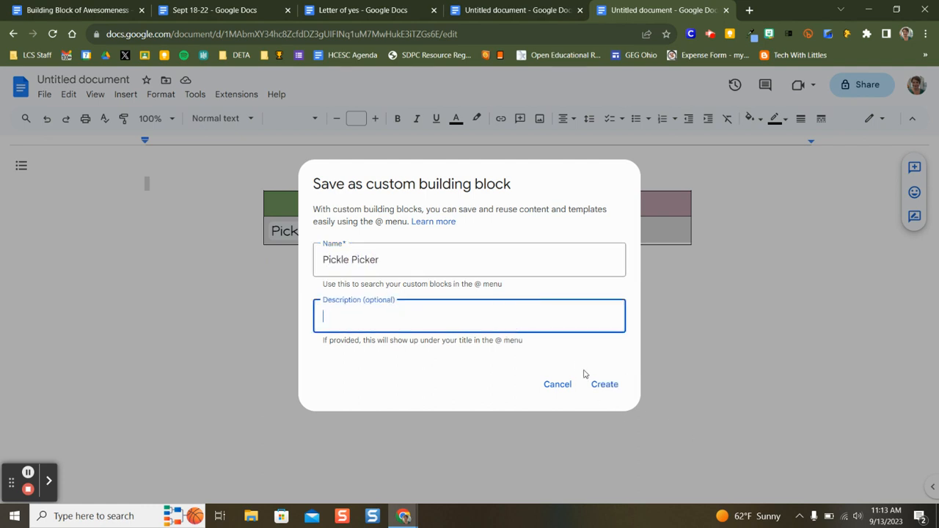
left_click(617, 386)
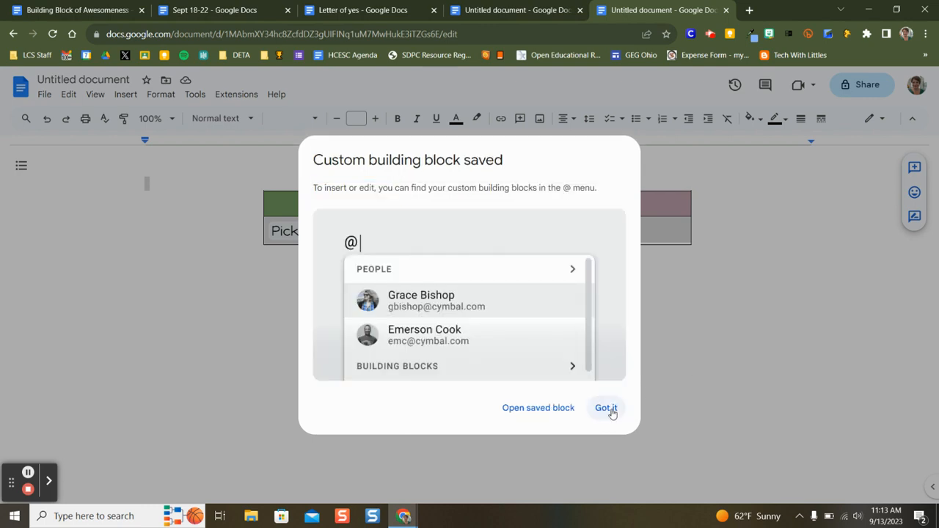
left_click(608, 408)
left_click(536, 353)
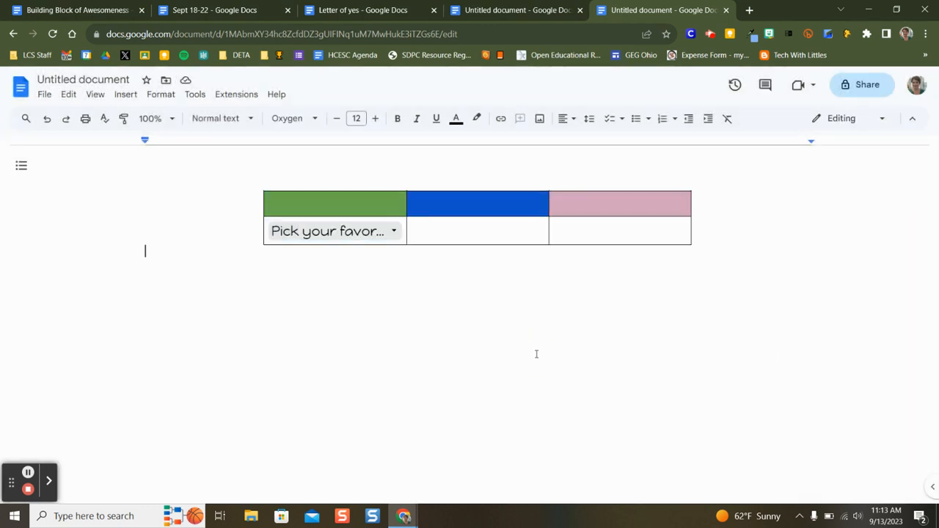